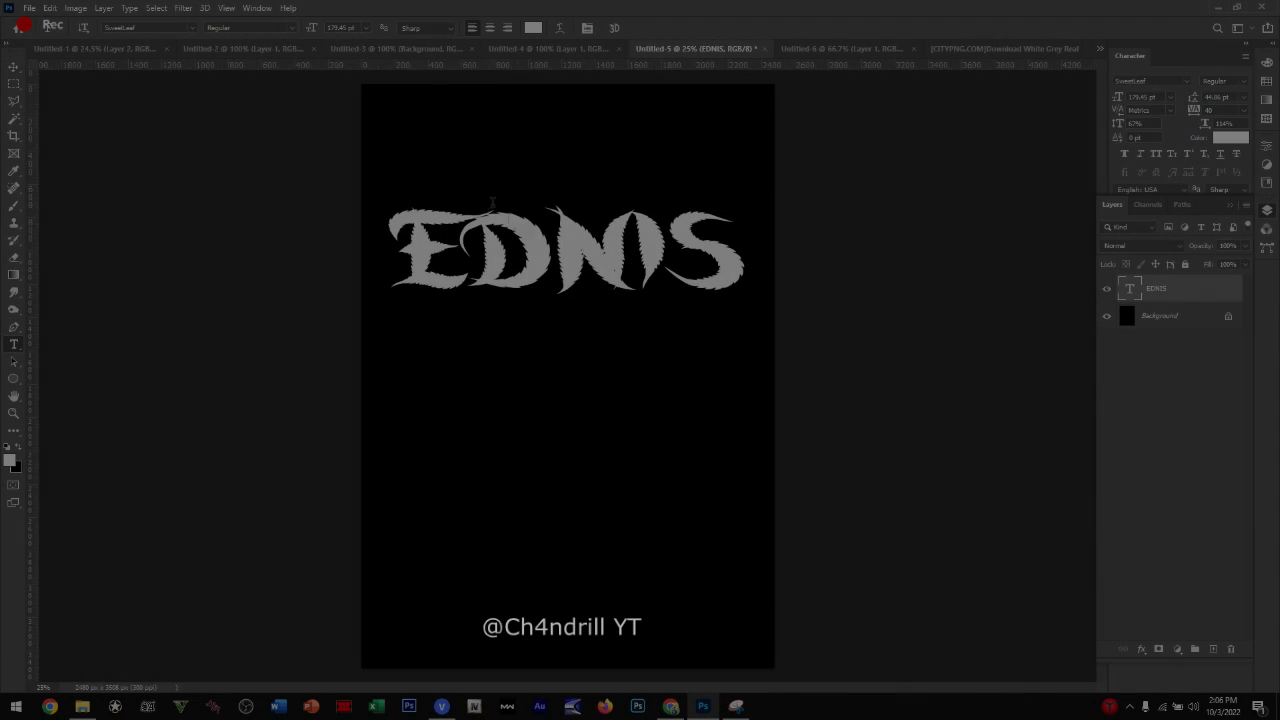
Step: Arch the EDNIS title with a negative-bend Arc Lower warp and add a Green_15 gradient overlay
{"action": "left_click_drag", "start_coordinate": [899, 424], "coordinate": [894, 429]}
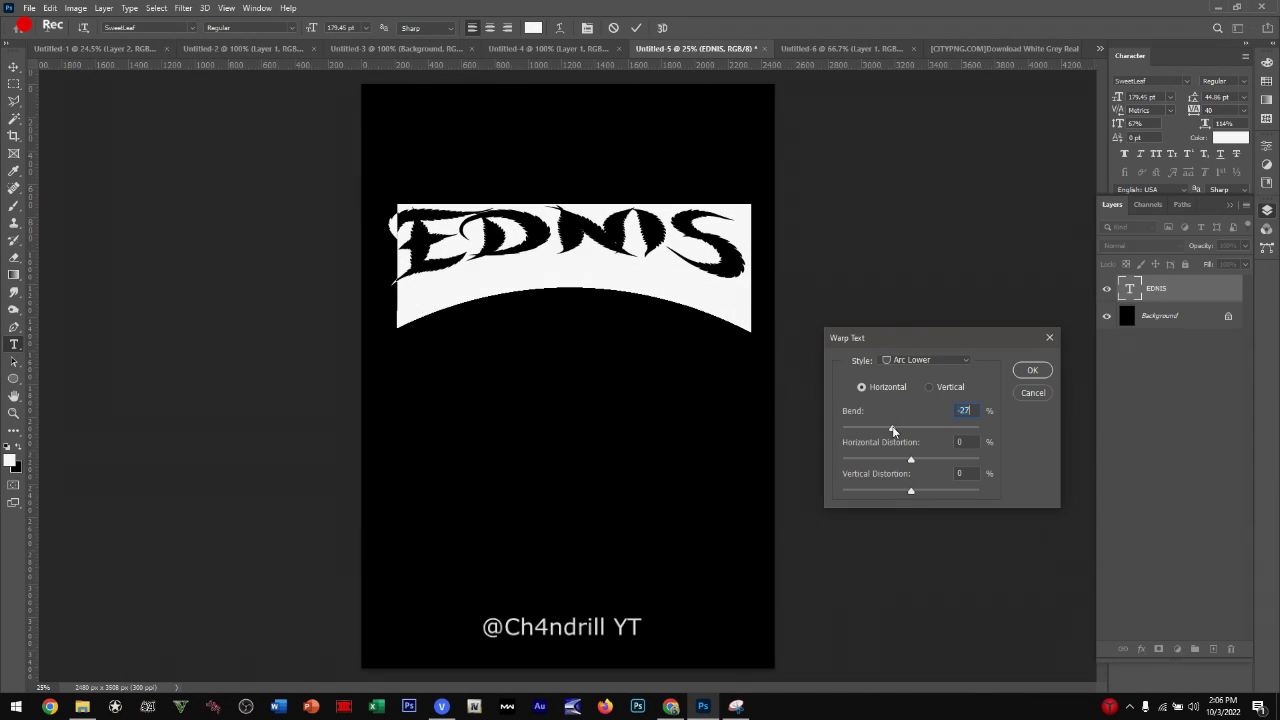
{"action": "key", "text": "Return"}
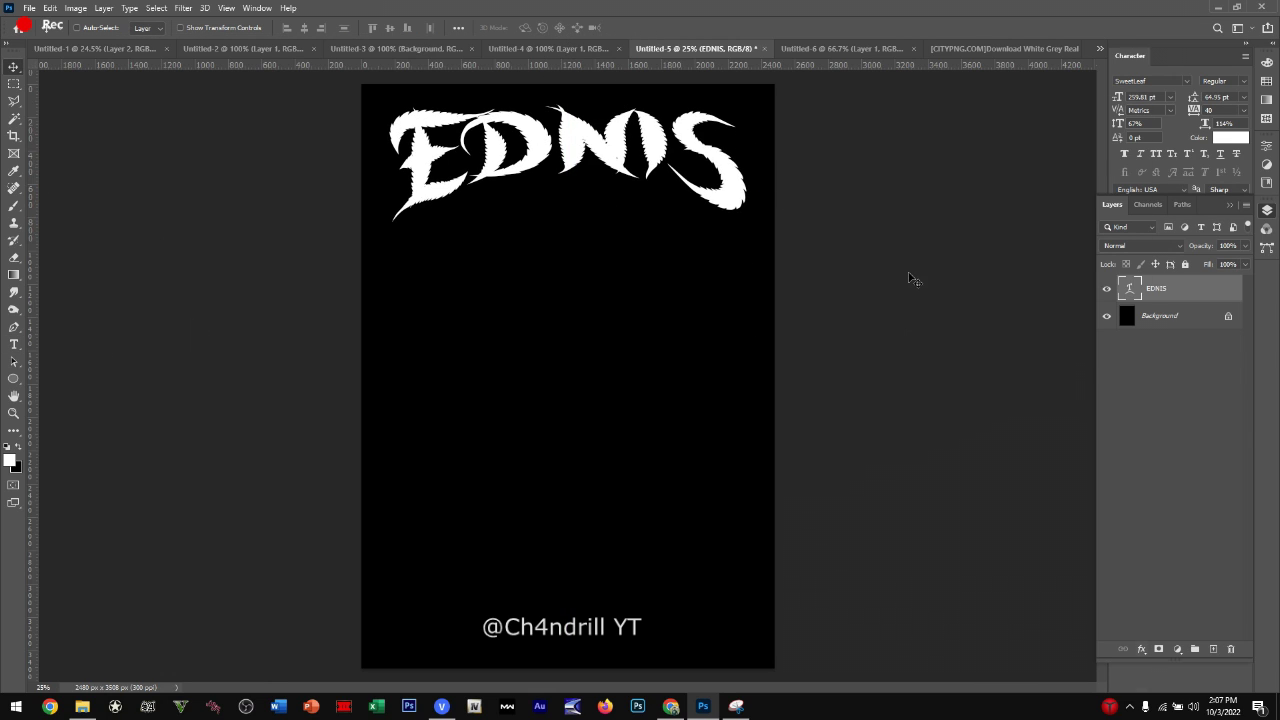
{"action": "left_click", "coordinate": [798, 505]}
{"action": "left_click", "coordinate": [1018, 388]}
{"action": "scroll", "coordinate": [863, 316], "scroll_direction": "down", "scroll_amount": 2}
{"action": "left_click", "coordinate": [850, 284]}
{"action": "left_click", "coordinate": [930, 368]}
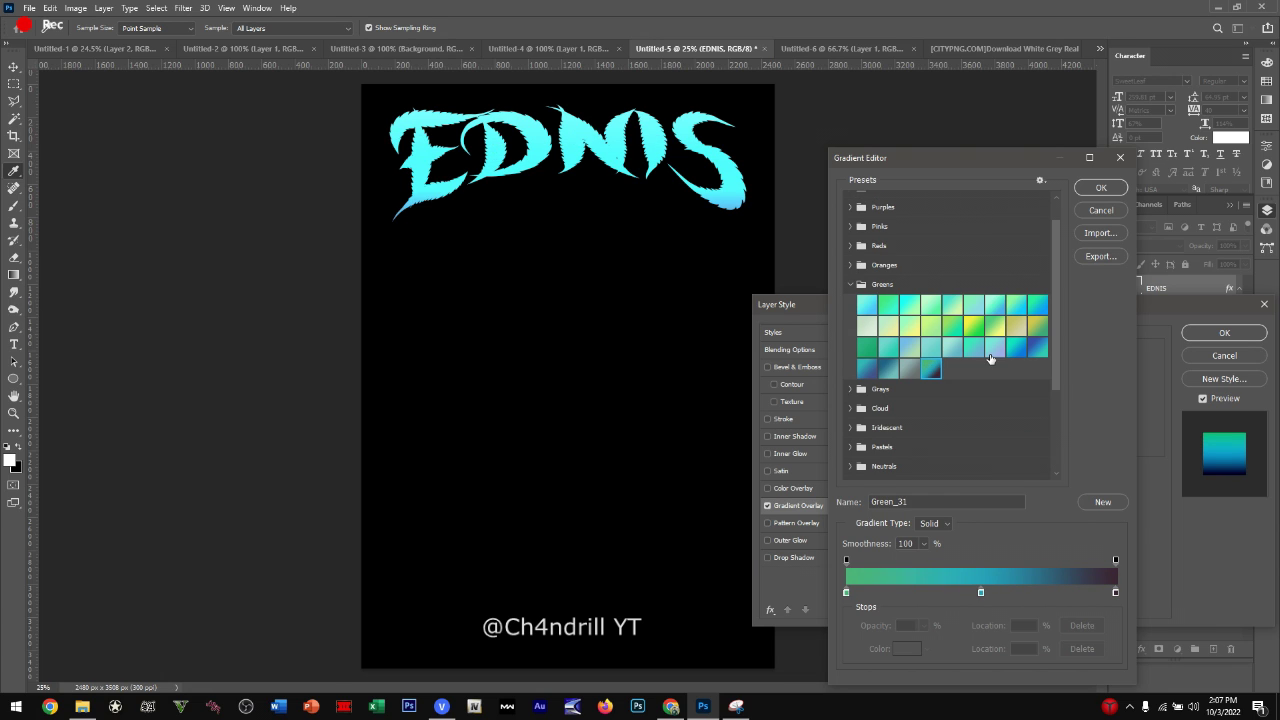
{"action": "left_click", "coordinate": [972, 327]}
{"action": "left_click", "coordinate": [1101, 187]}
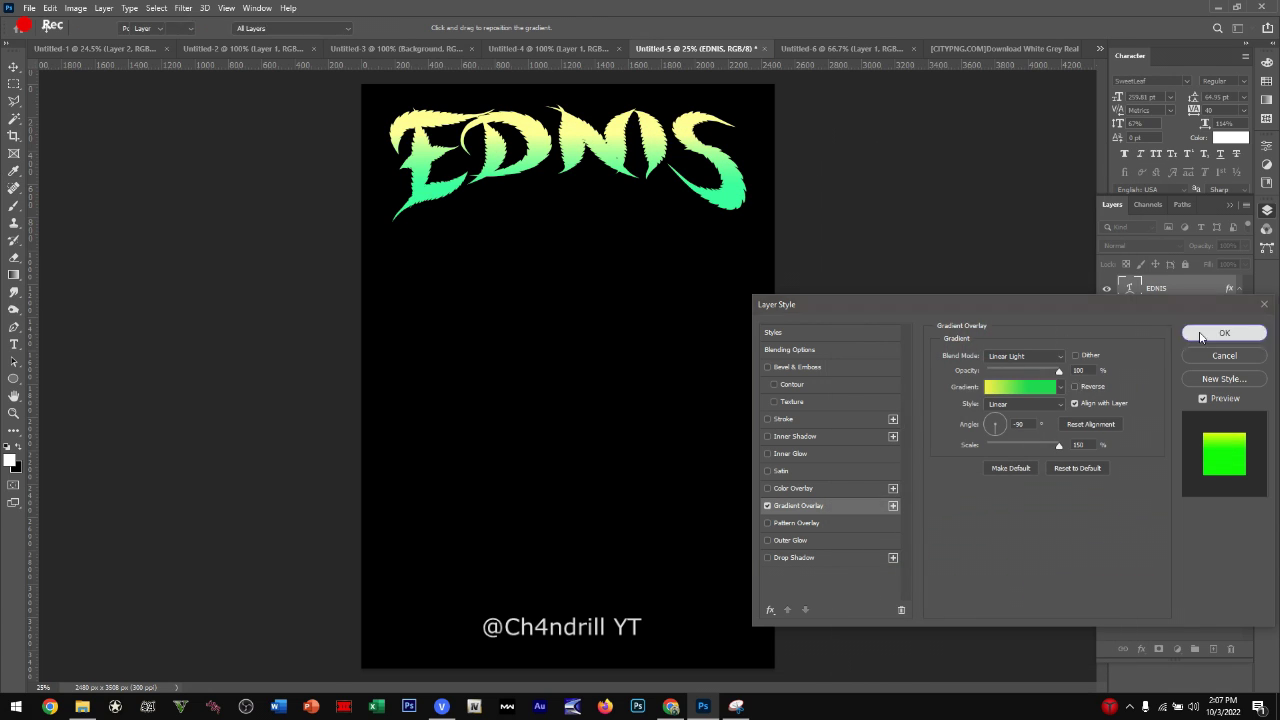
{"action": "left_click", "coordinate": [1224, 332]}
Step: Look through the open documents and bring up the Untitled-1 shirtless man photo
{"action": "left_click", "coordinate": [1000, 48]}
{"action": "left_click", "coordinate": [840, 48]}
{"action": "left_click", "coordinate": [440, 48]}
{"action": "left_click", "coordinate": [132, 48]}
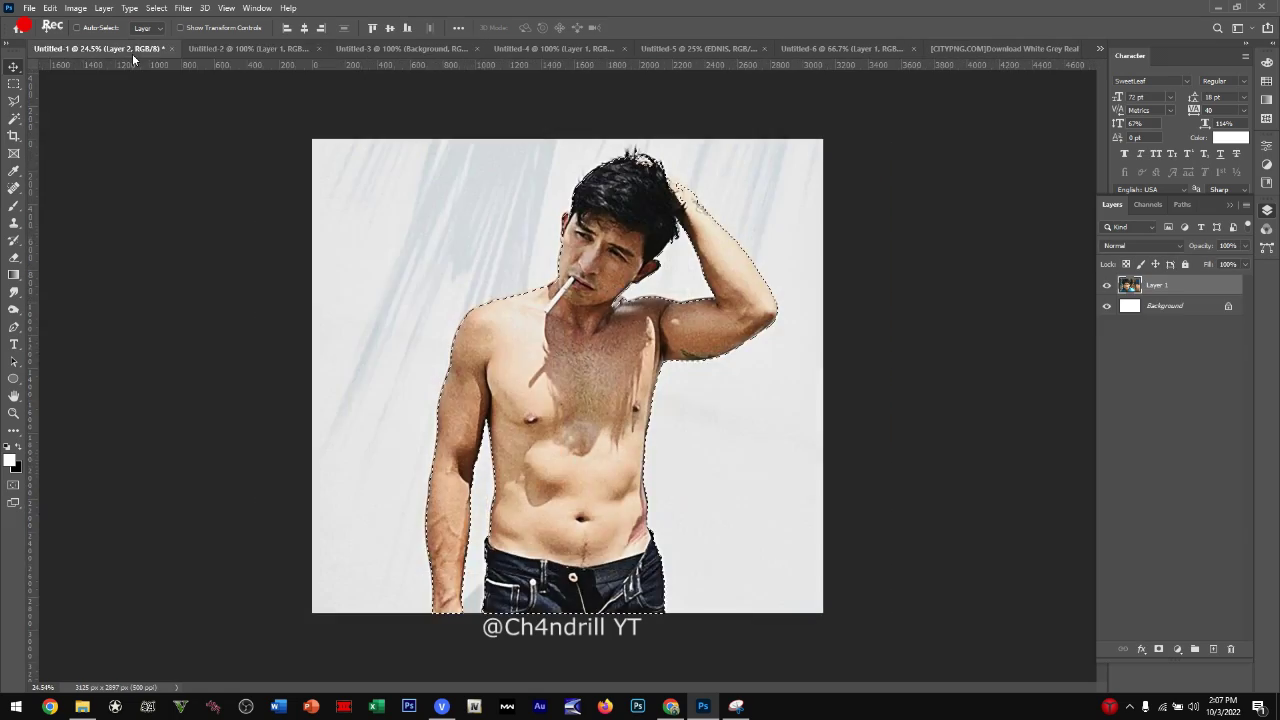
Step: Enlarge the leaf photo over the title and clip it into the EDNIS letters
{"action": "left_click", "coordinate": [705, 48]}
{"action": "left_click_drag", "start_coordinate": [586, 229], "coordinate": [793, 385]}
{"action": "key", "text": "Return"}
{"action": "right_click", "coordinate": [1176, 288]}
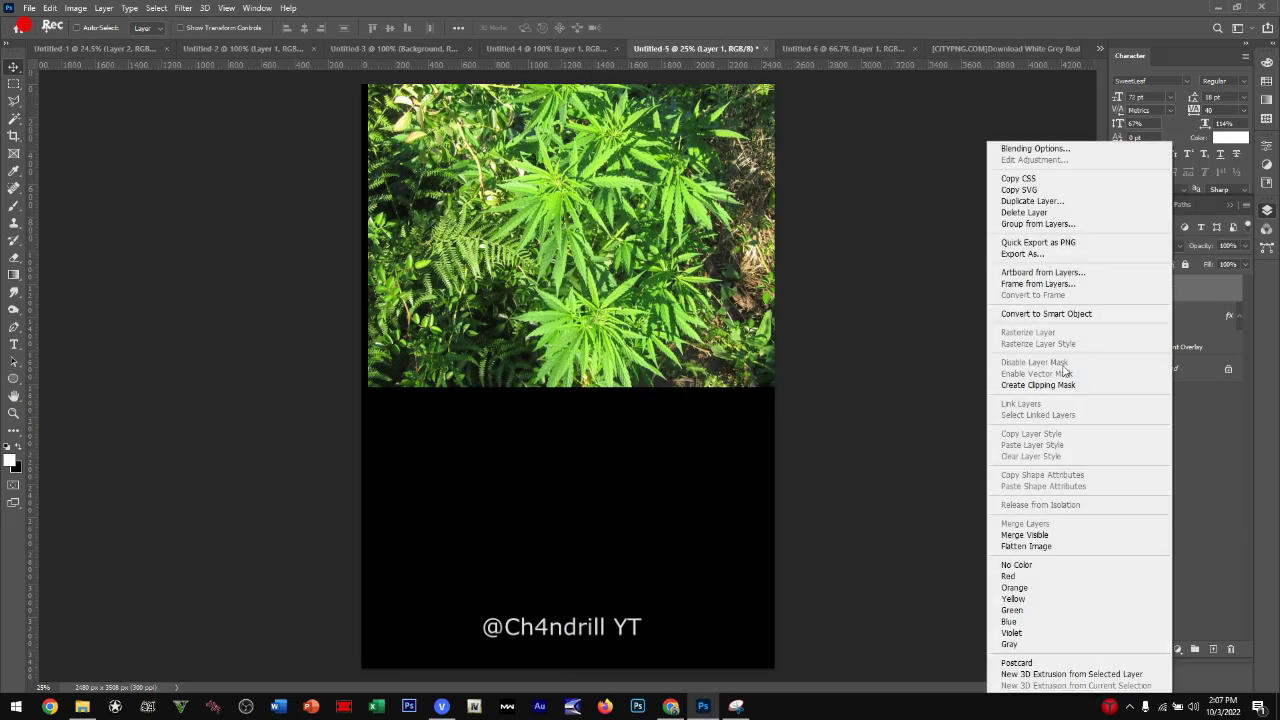
{"action": "left_click", "coordinate": [1100, 363]}
Step: Try other blend modes, rasterize the EDNIS layer style, and return the leaves to Normal
{"action": "left_click", "coordinate": [1142, 245]}
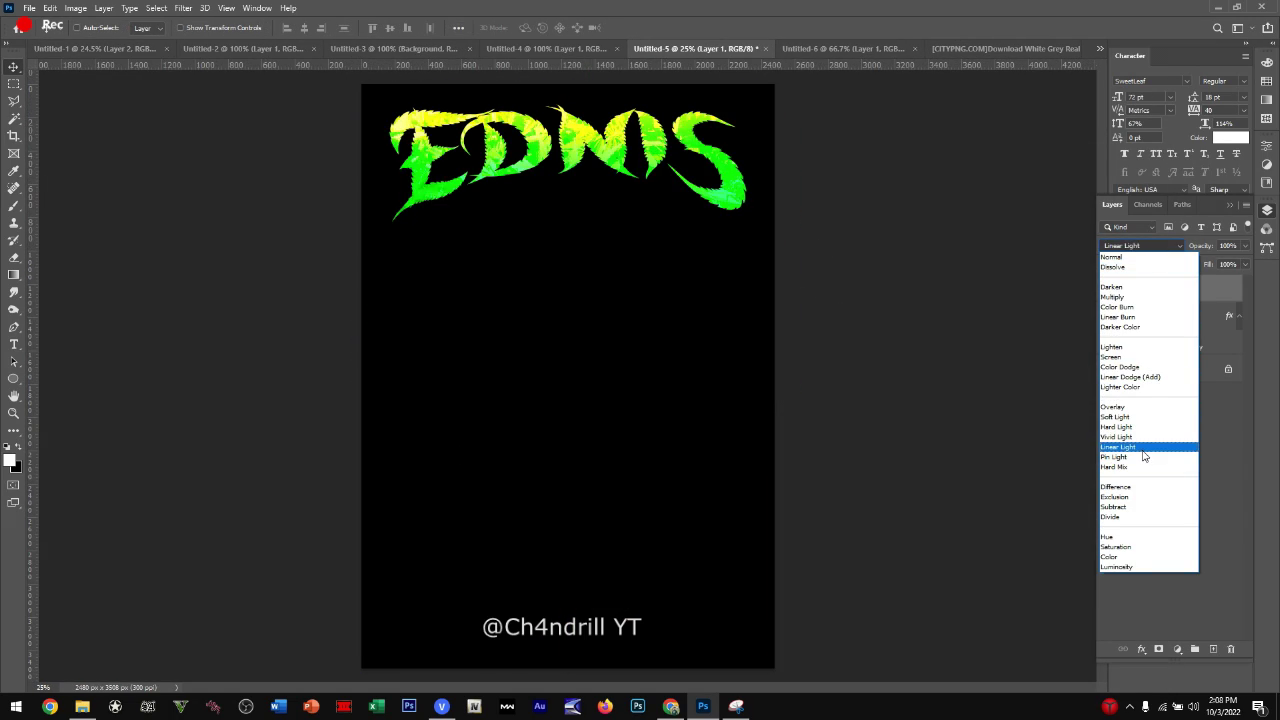
{"action": "left_click", "coordinate": [1177, 432]}
{"action": "right_click", "coordinate": [1165, 316]}
{"action": "left_click", "coordinate": [1115, 316]}
{"action": "left_click", "coordinate": [1142, 245]}
Step: Turn on a white outside Stroke effect for the EDNIS layer
{"action": "left_click", "coordinate": [1120, 252]}
{"action": "right_click", "coordinate": [1155, 316]}
{"action": "left_click", "coordinate": [1010, 150]}
{"action": "left_click", "coordinate": [789, 421]}
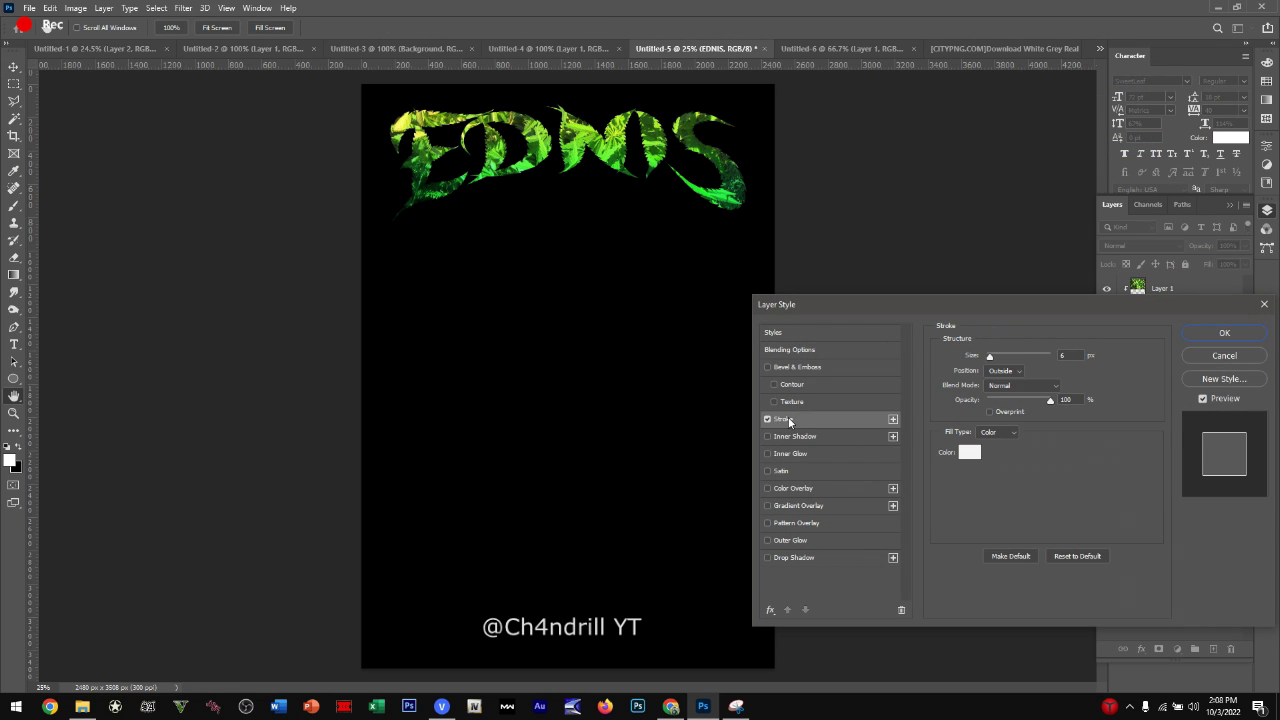
Step: Add Bevel & Emboss and a dark-green Drop Shadow to EDNIS
{"action": "left_click", "coordinate": [804, 368]}
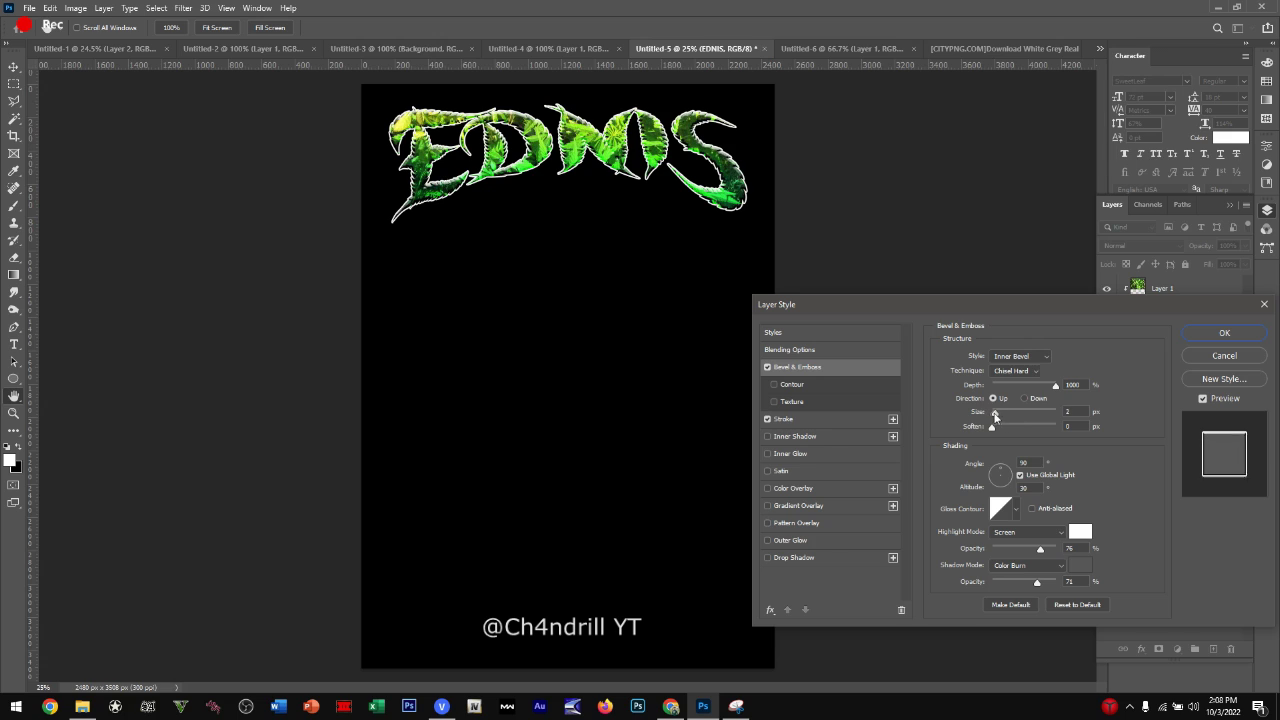
{"action": "left_click", "coordinate": [810, 557]}
{"action": "left_click", "coordinate": [1073, 357]}
{"action": "left_click", "coordinate": [1006, 453]}
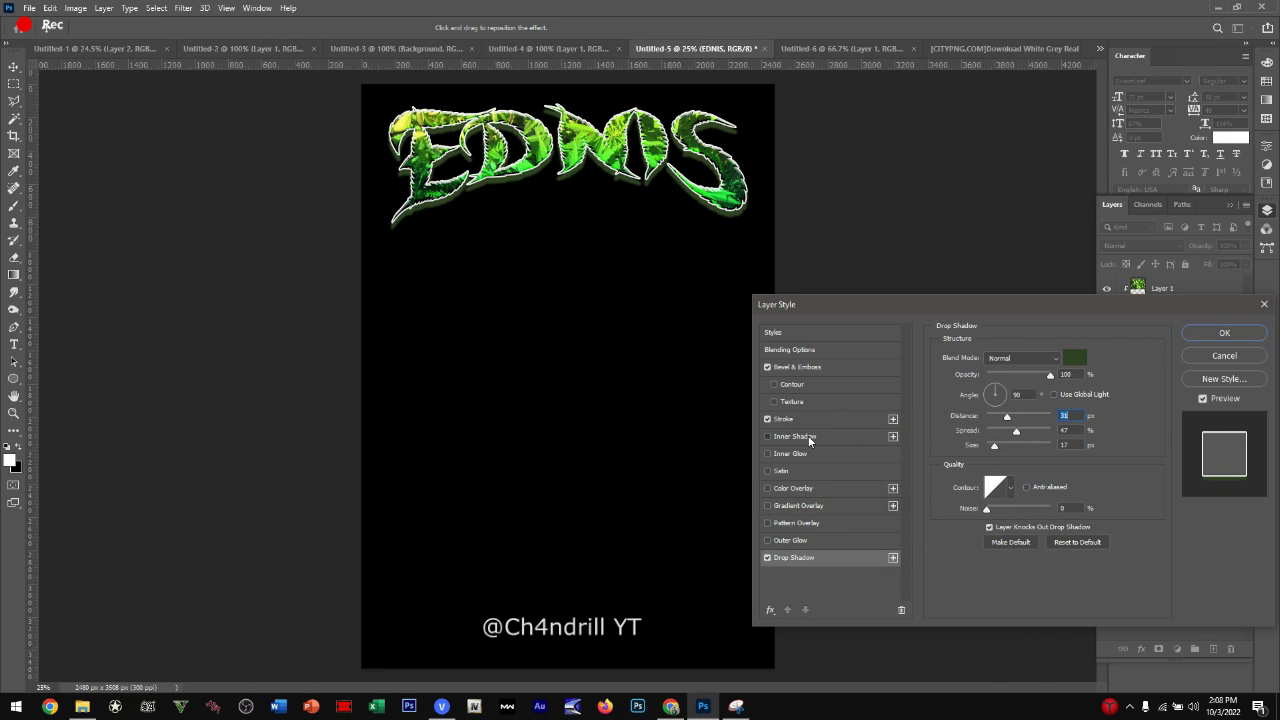
Step: Add a green Inner Shadow and apply all the EDNIS effects
{"action": "left_click", "coordinate": [810, 437]}
{"action": "left_click", "coordinate": [1073, 357]}
{"action": "left_click", "coordinate": [889, 530]}
{"action": "left_click", "coordinate": [1006, 454]}
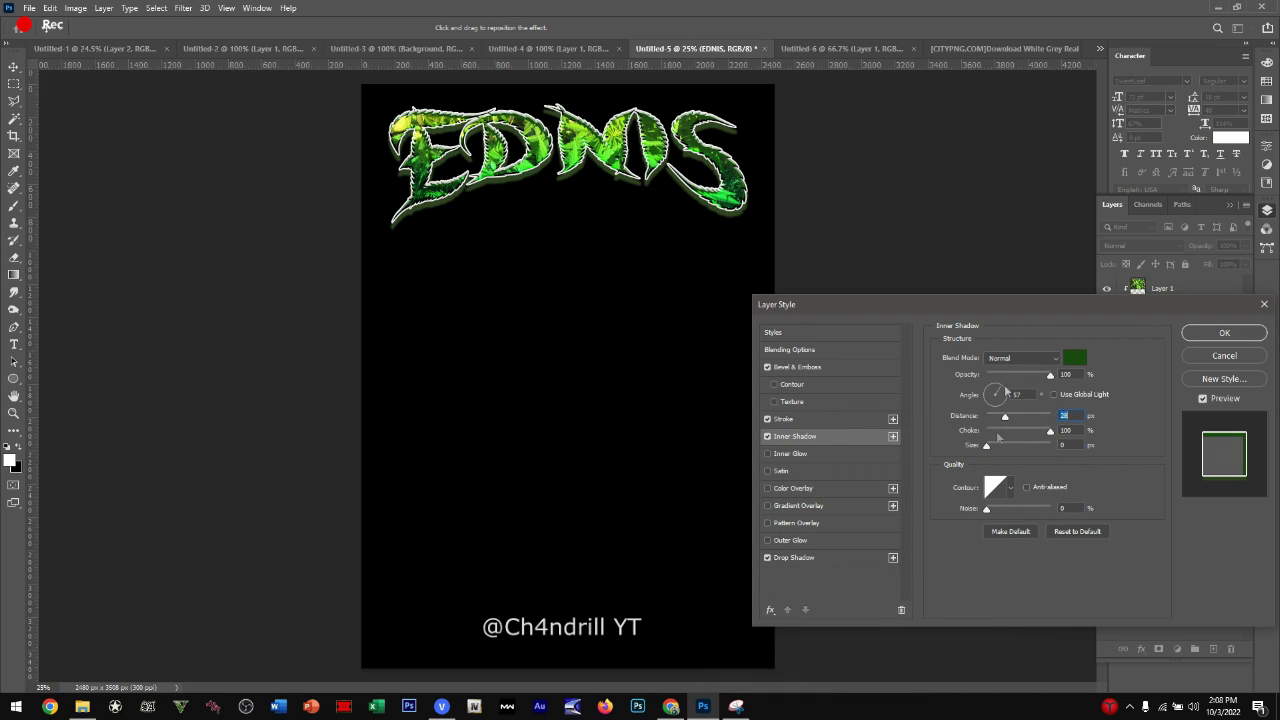
{"action": "left_click", "coordinate": [1203, 333]}
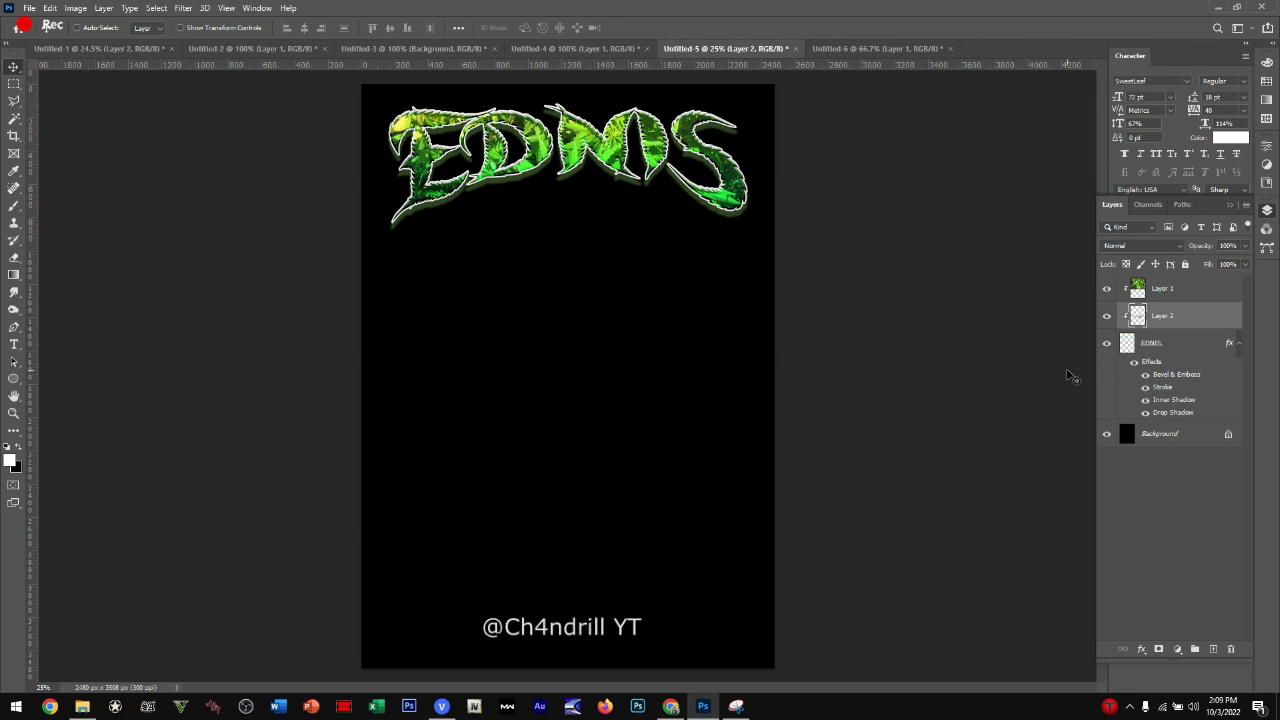
Step: Unclip the smoke cloud, rotate and enlarge it across the poster, and send it behind the title
{"action": "right_click", "coordinate": [1160, 288]}
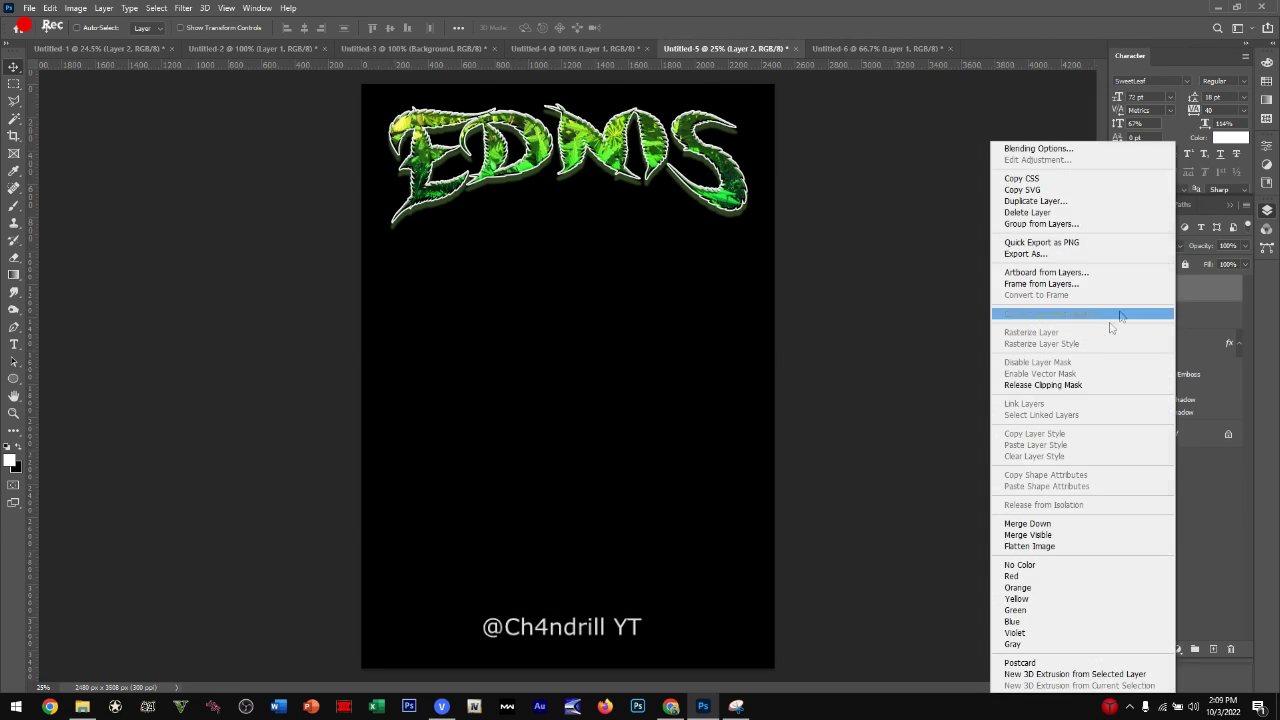
{"action": "left_click", "coordinate": [1114, 309]}
{"action": "left_click", "coordinate": [49, 7]}
{"action": "left_click", "coordinate": [257, 340]}
{"action": "key", "text": "ctrl+t"}
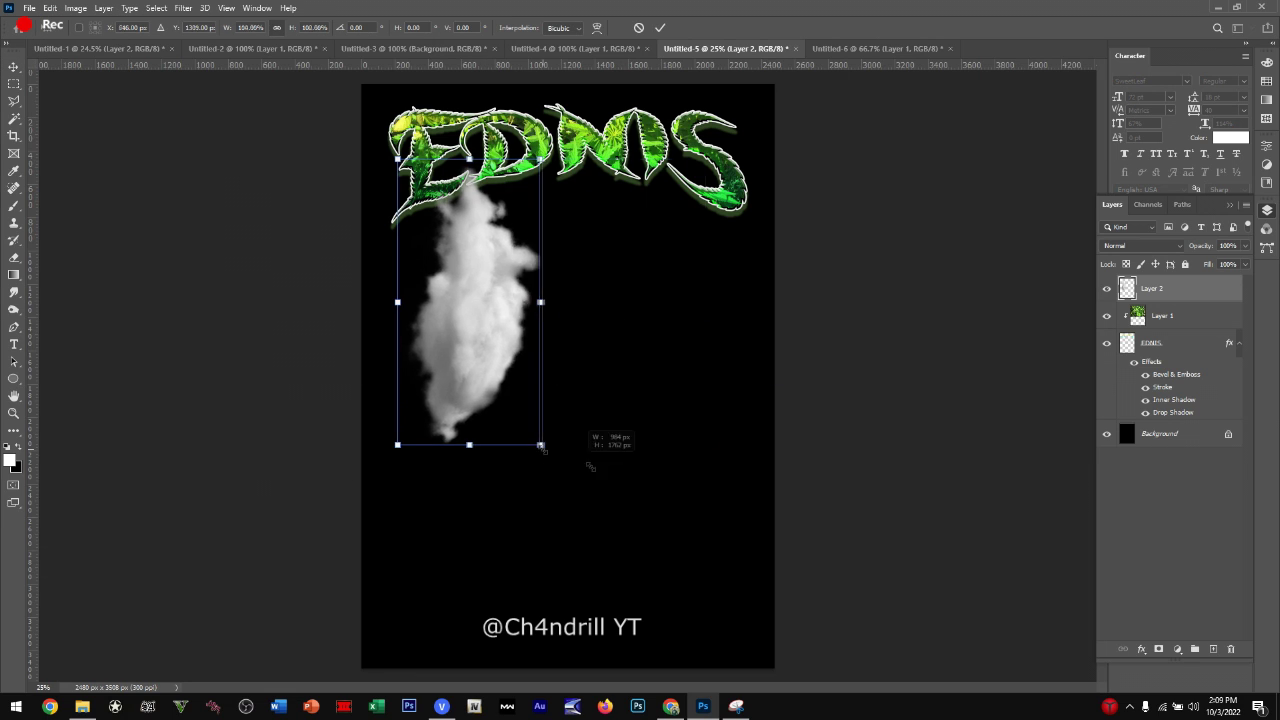
{"action": "left_click_drag", "start_coordinate": [543, 448], "coordinate": [751, 663]}
{"action": "left_click_drag", "start_coordinate": [394, 440], "coordinate": [337, 440]}
{"action": "left_click_drag", "start_coordinate": [673, 420], "coordinate": [691, 422]}
{"action": "key", "text": "Return"}
{"action": "key", "text": "ctrl+shift+bracketleft"}
{"action": "key", "text": "e"}
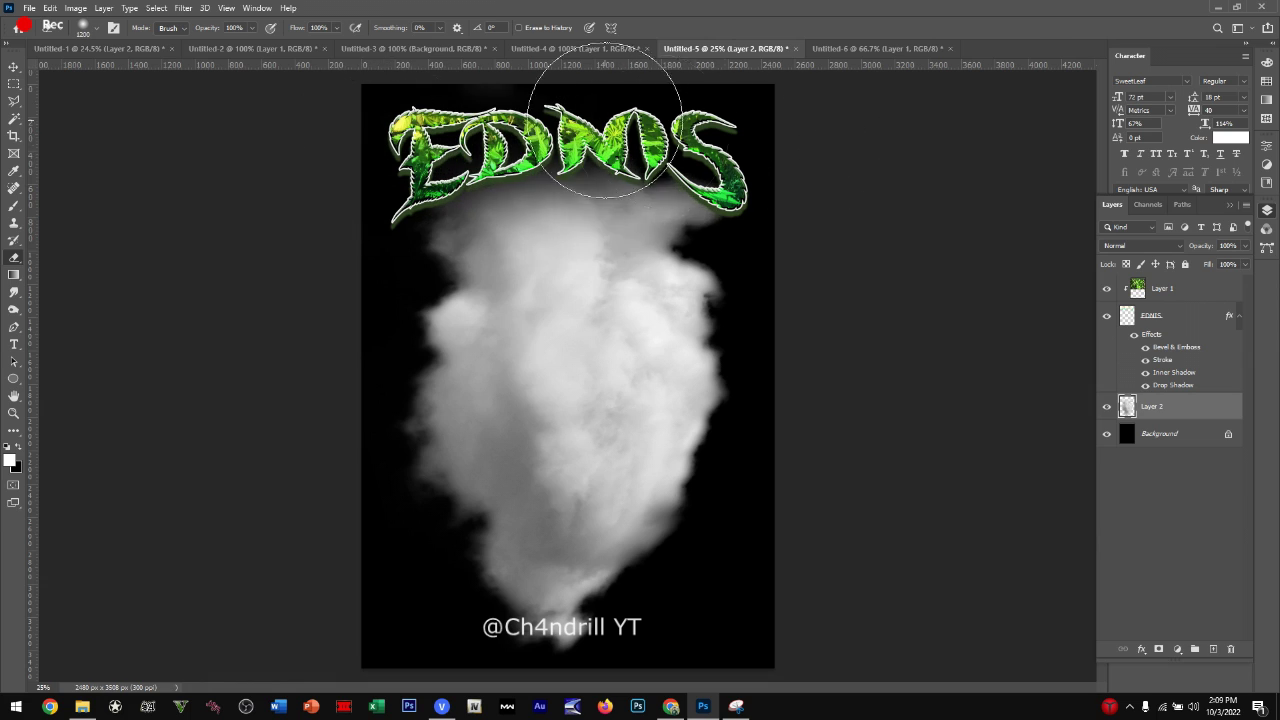
Step: Paste the shirtless man into the poster and shrink him to fit over the cloud
{"action": "left_click", "coordinate": [100, 48]}
{"action": "left_click", "coordinate": [575, 48]}
{"action": "left_click", "coordinate": [725, 48]}
{"action": "key", "text": "ctrl+v"}
{"action": "key", "text": "ctrl+t"}
{"action": "left_click_drag", "start_coordinate": [771, 180], "coordinate": [727, 273]}
{"action": "right_click", "coordinate": [1135, 408]}
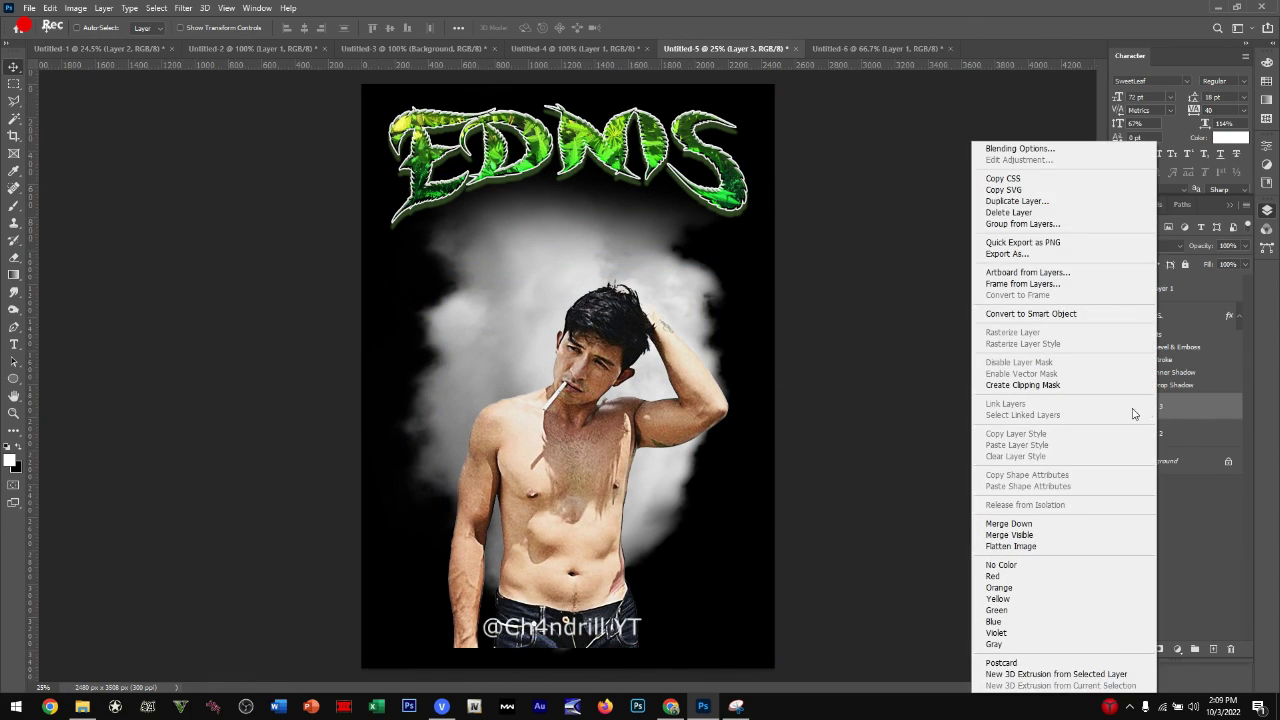
Step: Close the Untitled-3 cigarette image without saving
{"action": "left_click", "coordinate": [406, 48]}
{"action": "left_click", "coordinate": [493, 48]}
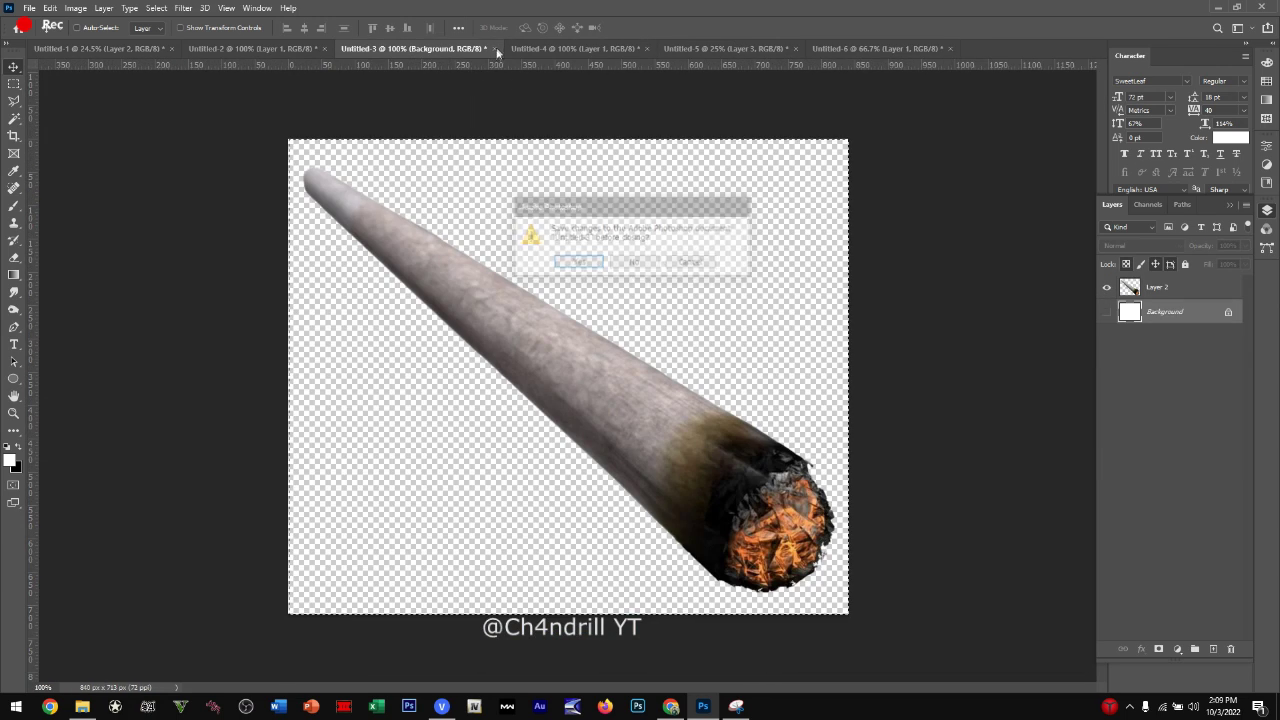
{"action": "left_click", "coordinate": [655, 262]}
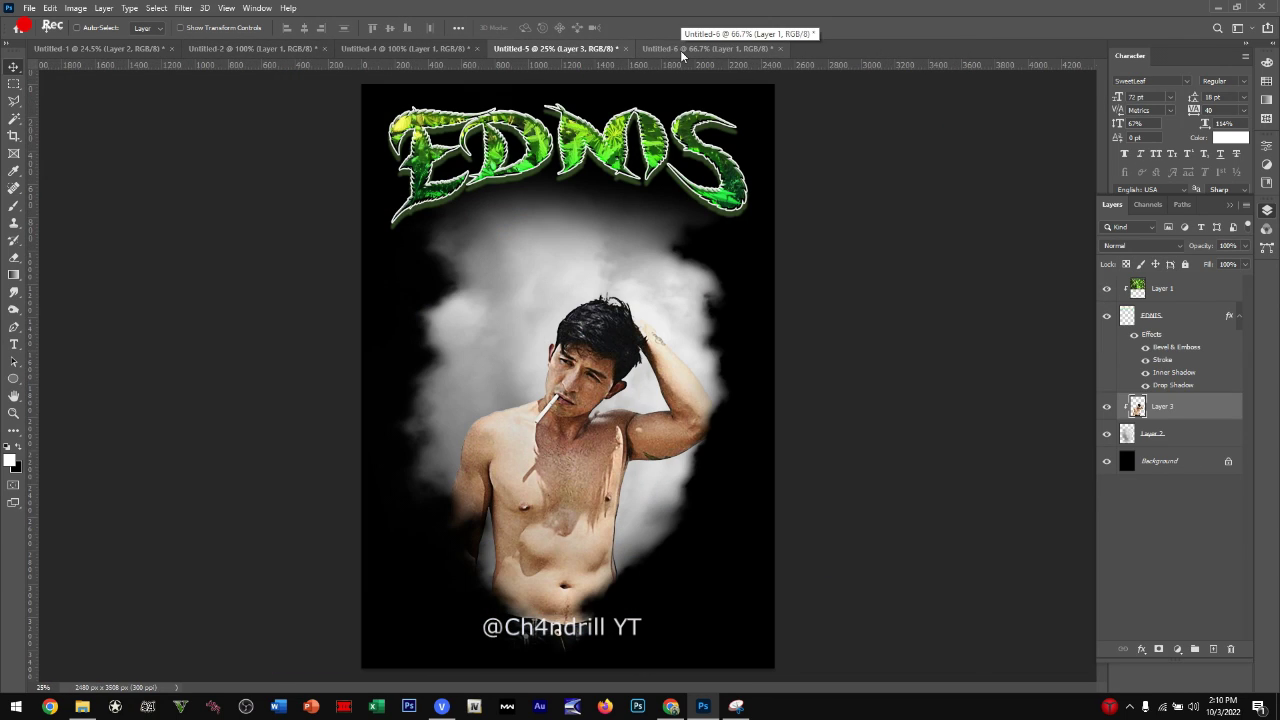
Step: Place the cigarette scaled and angled into the shirtless man's mouth, erase its tip, then show Untitled-2
{"action": "left_click_drag", "start_coordinate": [681, 55], "coordinate": [715, 368]}
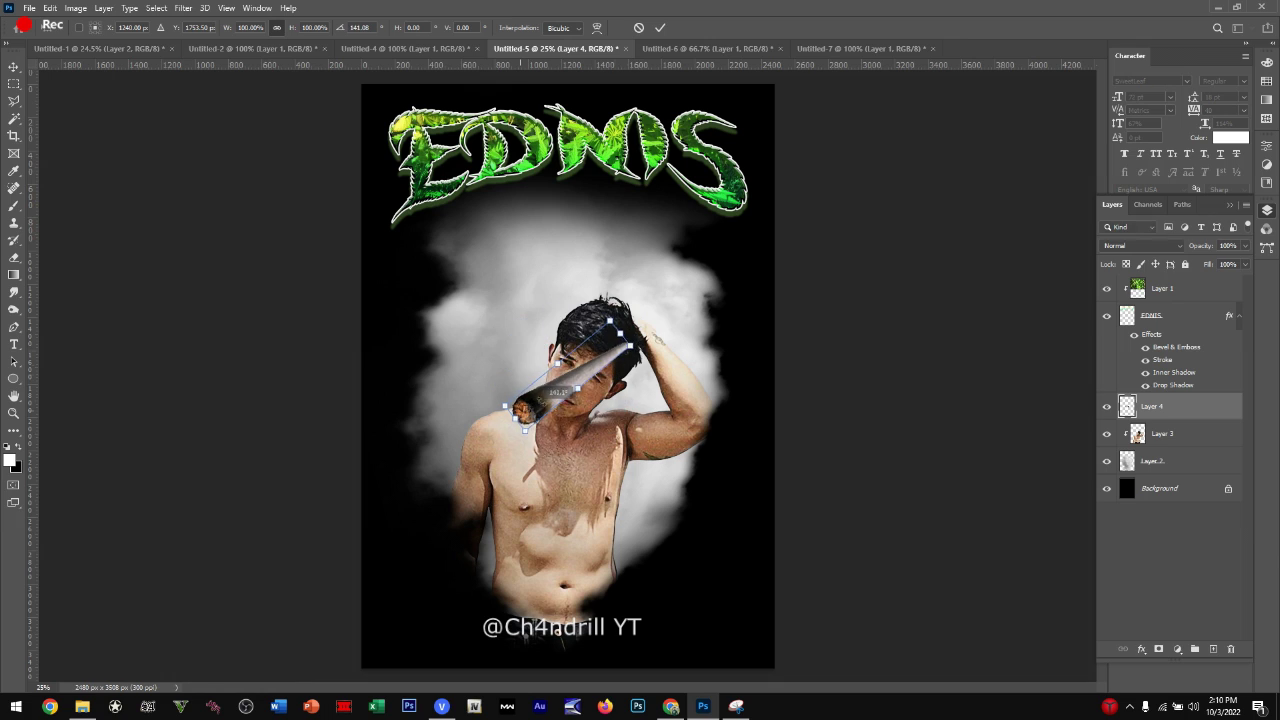
{"action": "scroll", "coordinate": [560, 392], "scroll_direction": "up", "scroll_amount": 5}
{"action": "left_click_drag", "start_coordinate": [571, 386], "coordinate": [502, 407]}
{"action": "scroll", "coordinate": [494, 378], "scroll_direction": "up", "scroll_amount": 2}
{"action": "key", "text": "e"}
{"action": "left_click", "coordinate": [83, 27]}
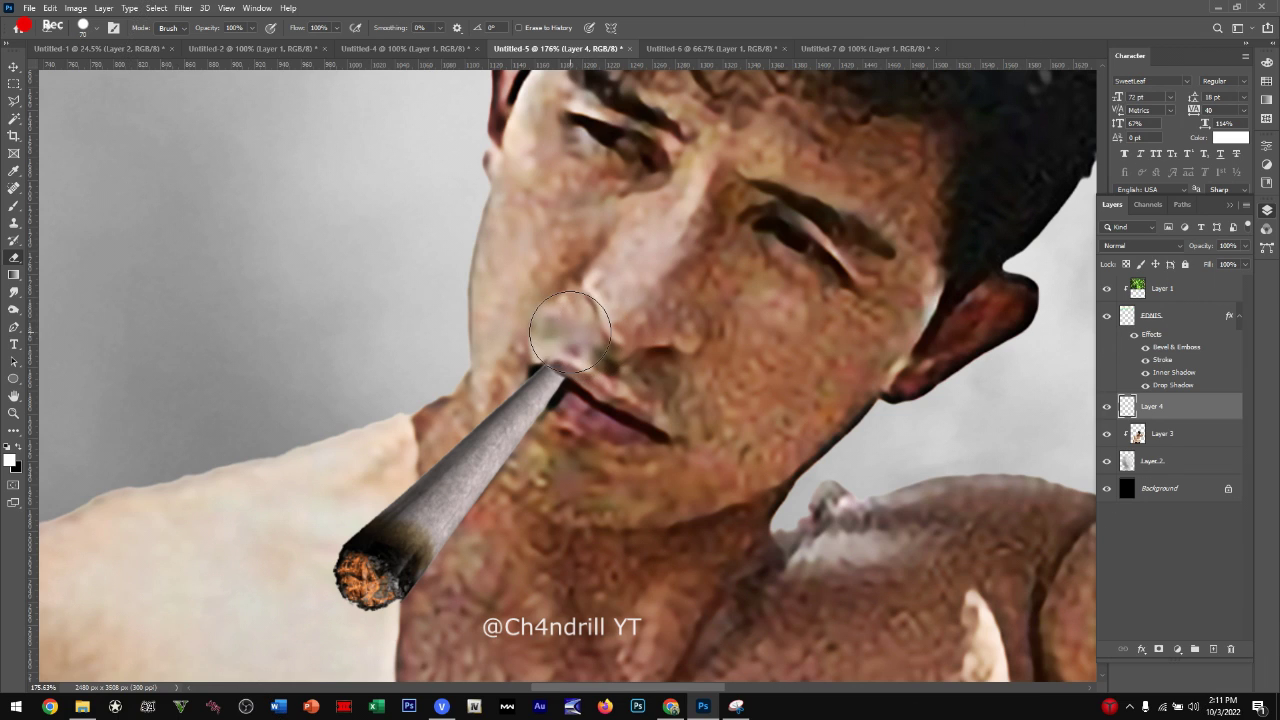
{"action": "scroll", "coordinate": [570, 330], "scroll_direction": "down", "scroll_amount": 3}
{"action": "scroll", "coordinate": [570, 330], "scroll_direction": "down", "scroll_amount": 2}
{"action": "left_click", "coordinate": [262, 48]}
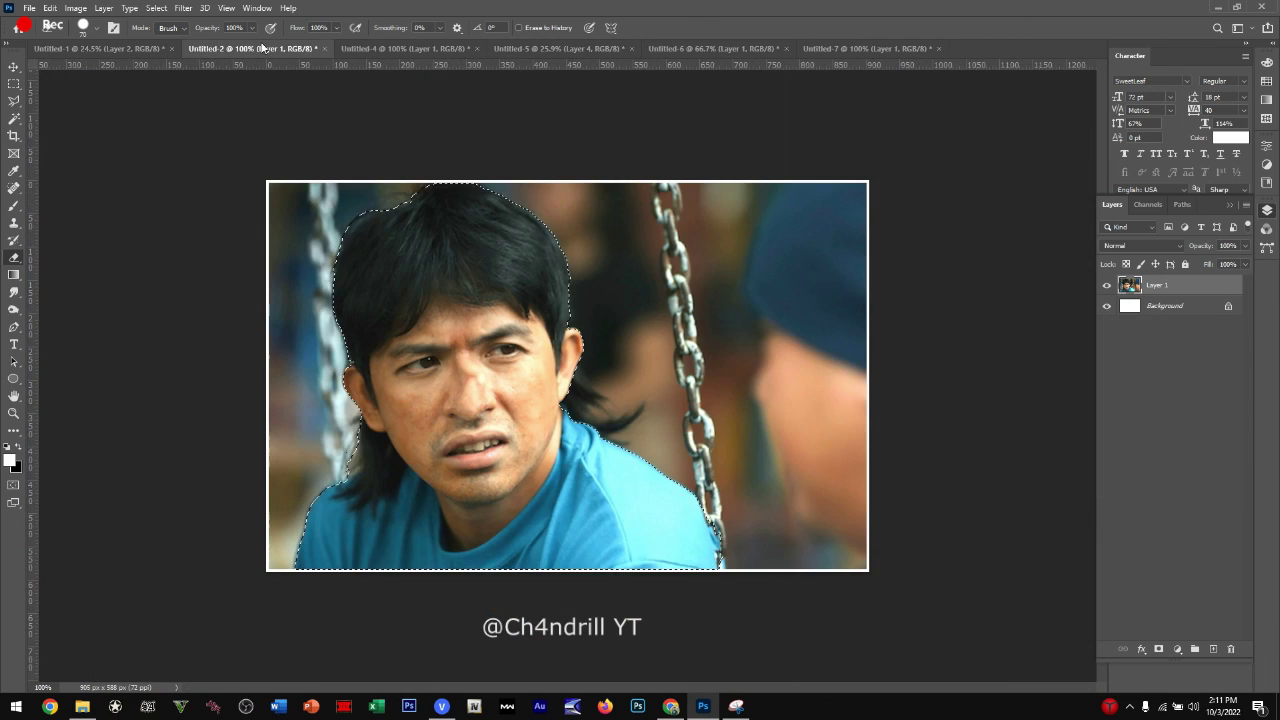
Step: Bring the blue-shirted man into the poster and enlarge his face behind the shirtless man
{"action": "mouse_move", "coordinate": [325, 50]}
{"action": "left_mouse_down"}
{"action": "mouse_move", "coordinate": [528, 357]}
{"action": "mouse_move", "coordinate": [471, 371]}
{"action": "left_mouse_up"}
{"action": "key", "text": "ctrl+t"}
{"action": "left_click_drag", "start_coordinate": [505, 324], "coordinate": [540, 290]}
{"action": "key", "text": "Return"}
{"action": "key", "text": "ctrl+plus"}
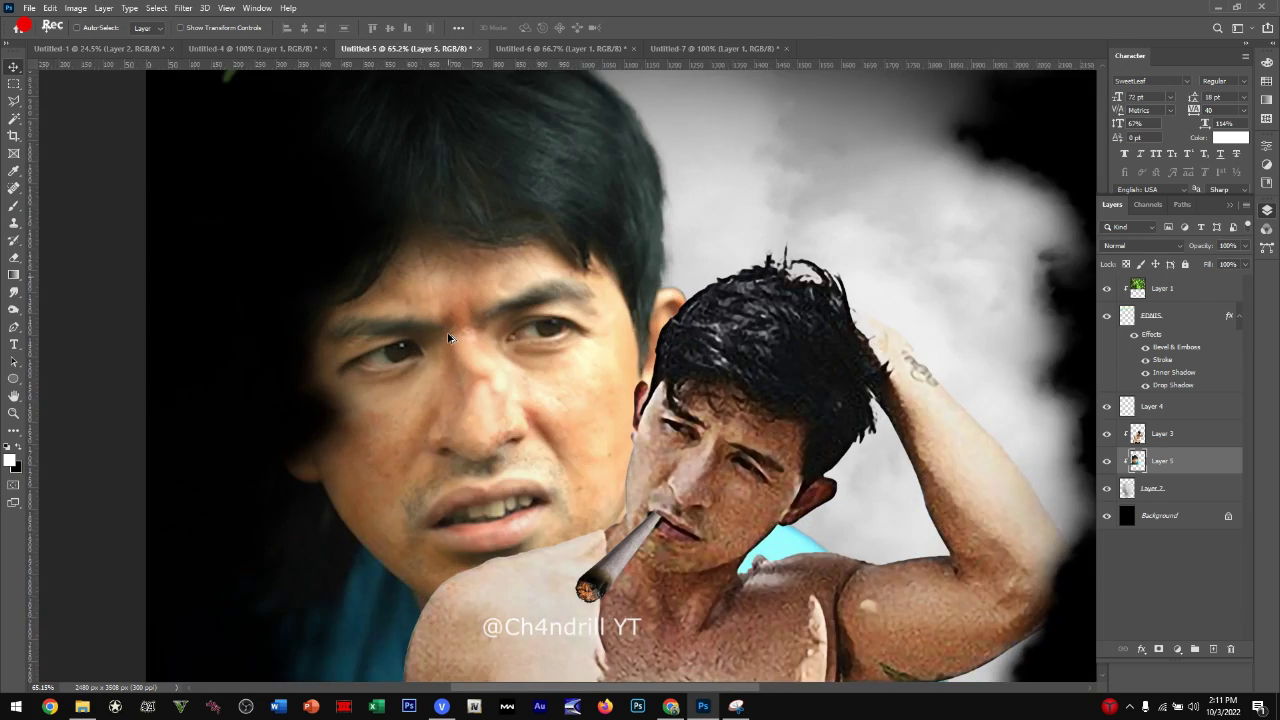
{"action": "key", "text": "ctrl+0"}
Step: Set brush size to 175, duplicate the face layer to the top, and clear its body area
{"action": "left_click", "coordinate": [95, 27]}
{"action": "double_click", "coordinate": [40, 153]}
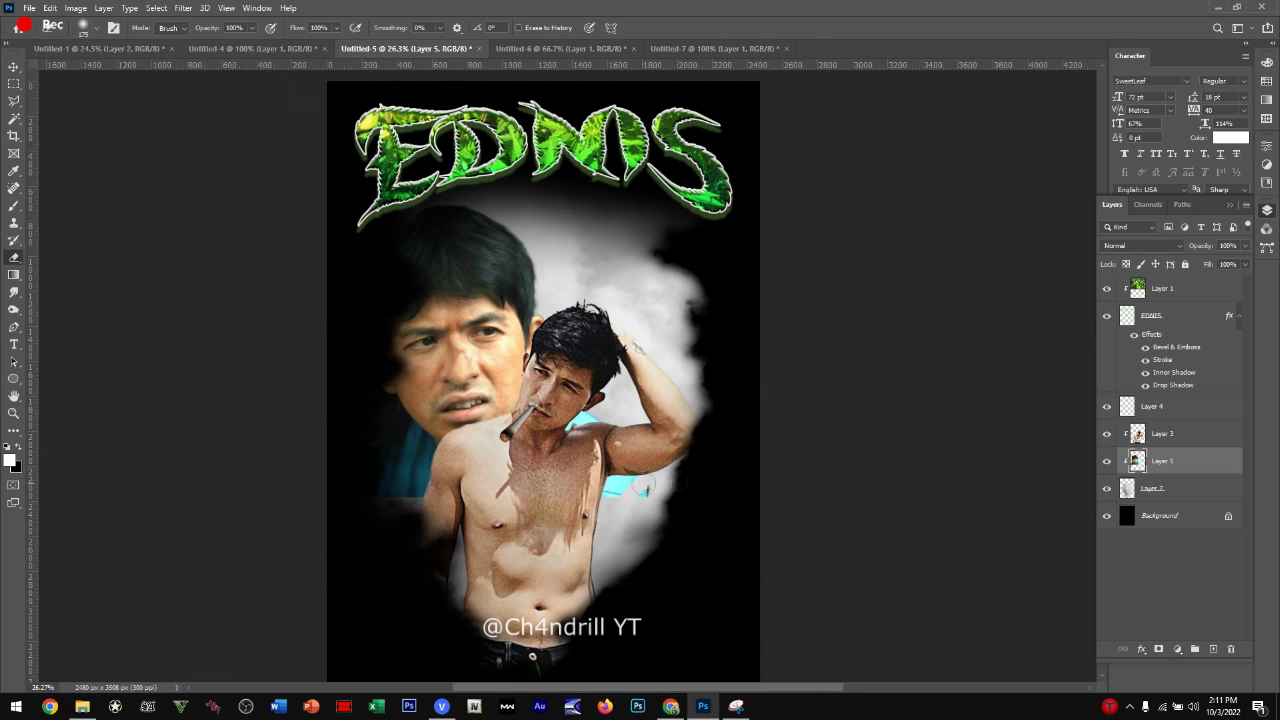
{"action": "key", "text": "ctrl+j"}
{"action": "key", "text": "ctrl+bracketright"}
{"action": "key", "text": "ctrl+bracketright"}
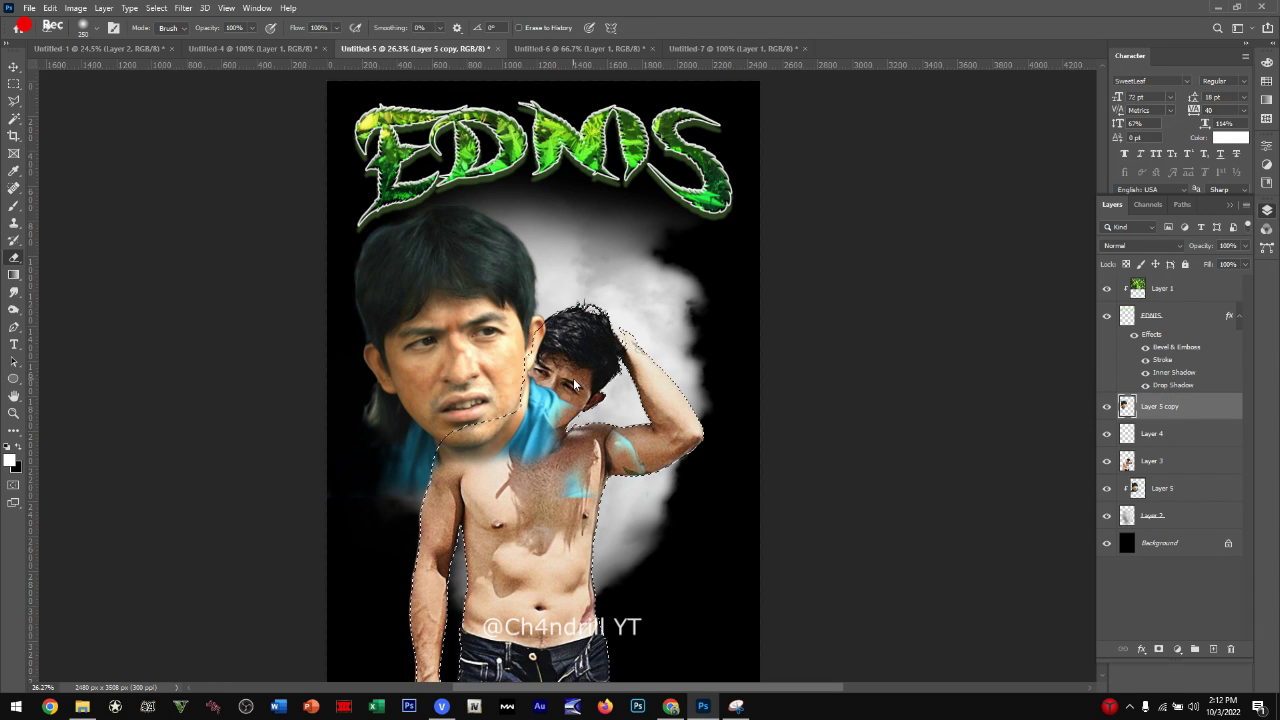
{"action": "key", "text": "Delete"}
{"action": "key", "text": "ctrl+d"}
Step: Add a new empty layer for painting the eyes
{"action": "scroll", "coordinate": [430, 342], "scroll_direction": "up", "scroll_amount": 5, "text": "alt"}
{"action": "scroll", "coordinate": [430, 342], "scroll_direction": "up", "scroll_amount": 3, "text": "alt"}
{"action": "key", "text": "ctrl+shift+alt+n"}
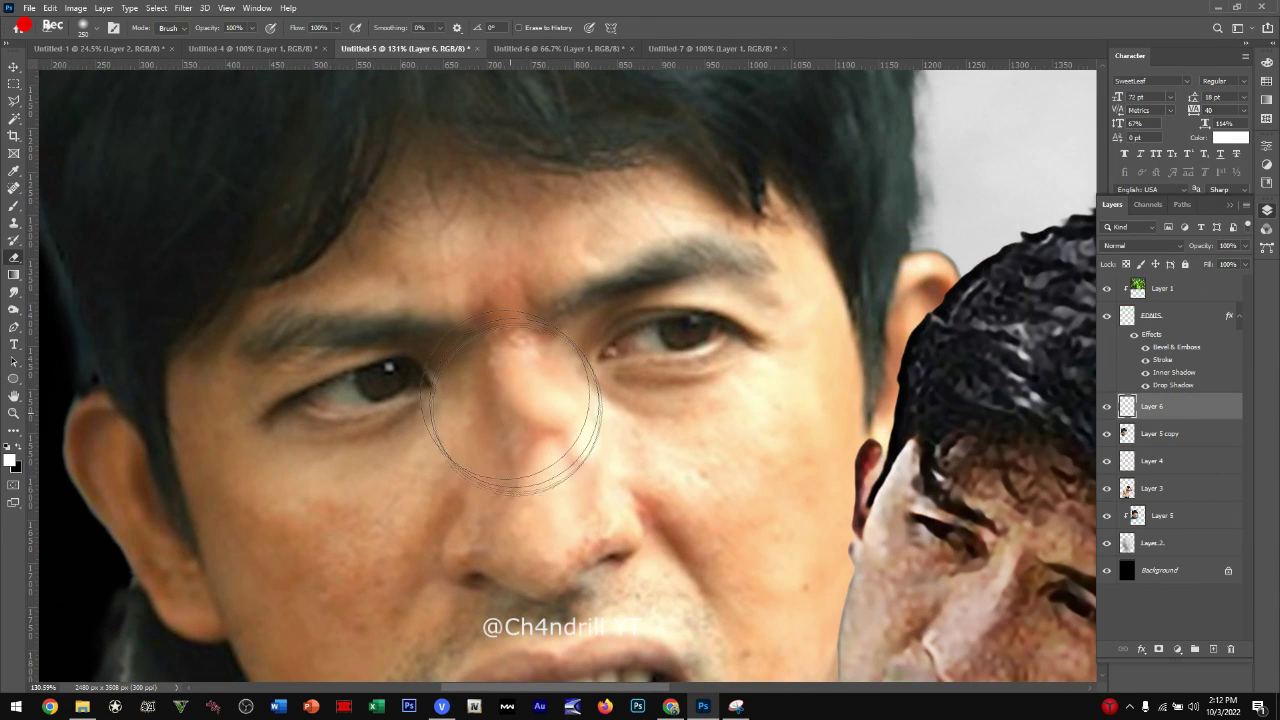
Step: Paint the blue-shirted man's eyes red on Layer 6, set to Soft Light at 63%
{"action": "key", "text": "i"}
{"action": "key", "text": "Return"}
{"action": "key", "text": "b"}
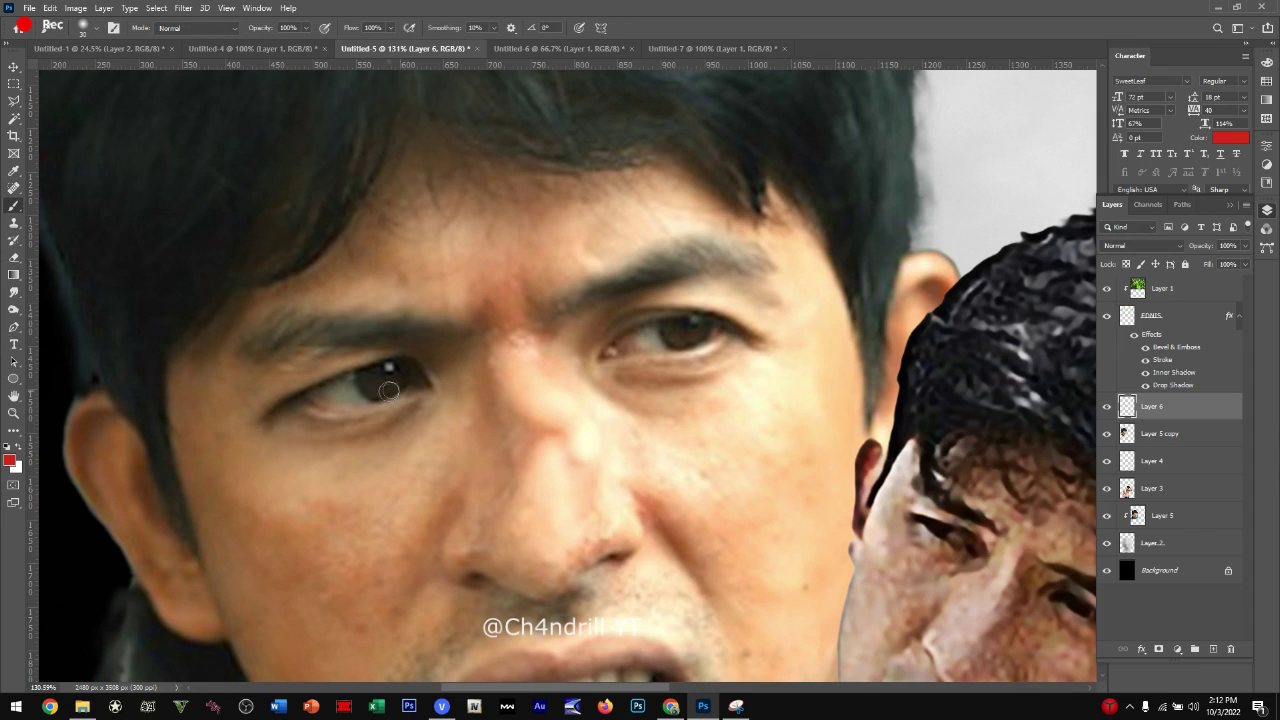
{"action": "left_click", "coordinate": [1143, 245]}
{"action": "left_click", "coordinate": [1137, 312]}
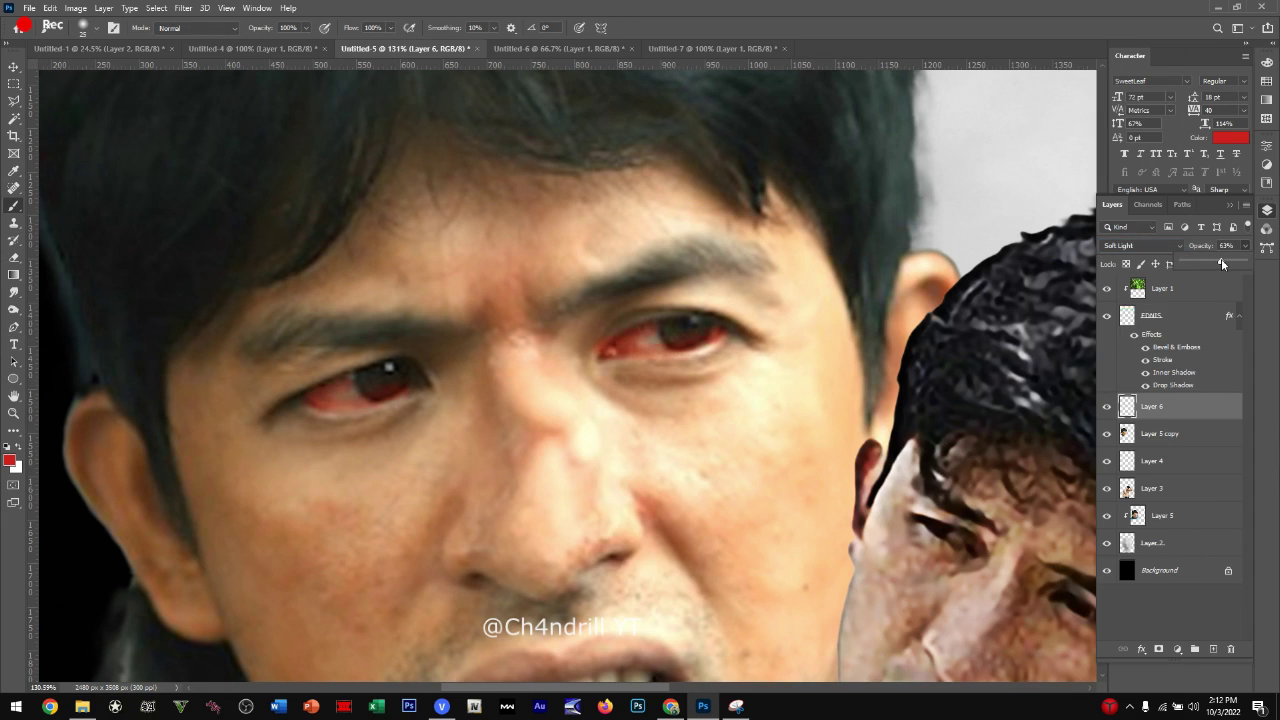
Step: Fit the poster to the window and close the Untitled-7 cigarette document
{"action": "key", "text": "v"}
{"action": "key", "text": "ctrl+0"}
{"action": "left_click", "coordinate": [552, 48]}
{"action": "left_click", "coordinate": [713, 48]}
{"action": "left_click", "coordinate": [786, 48]}
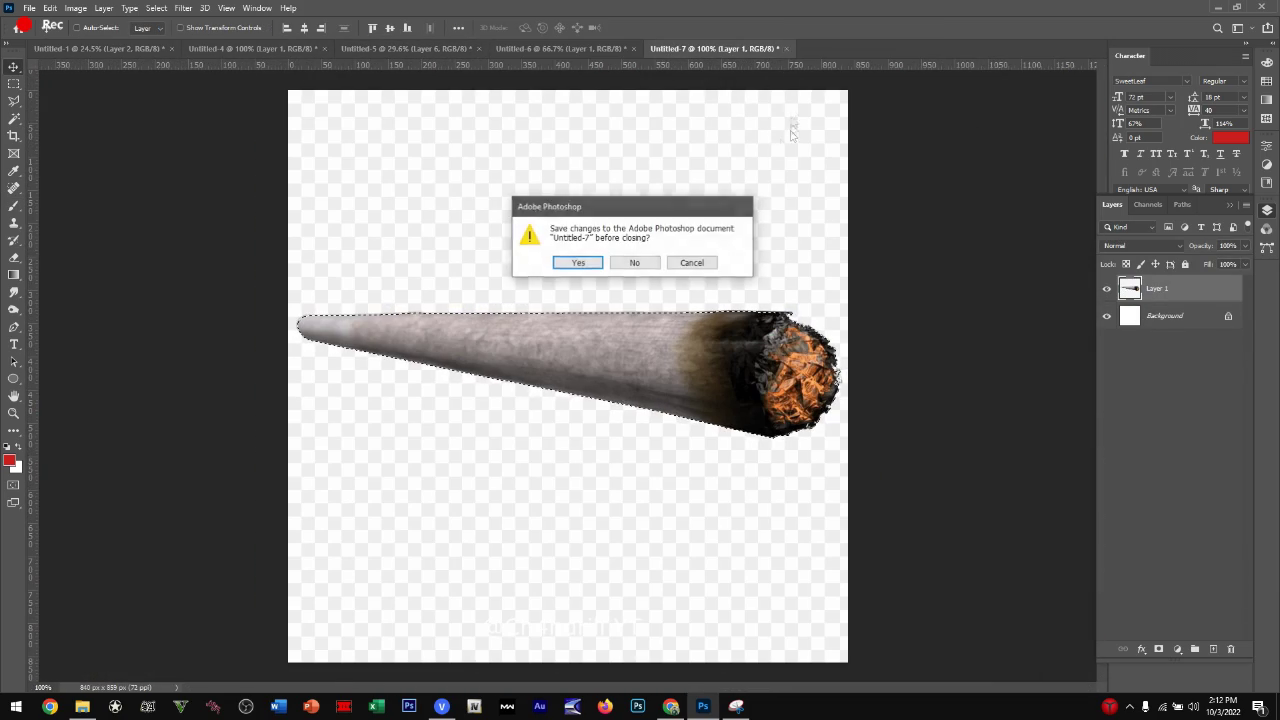
Step: Close the cigarette and detainee documents without saving
{"action": "left_click", "coordinate": [634, 262]}
{"action": "left_click", "coordinate": [252, 48]}
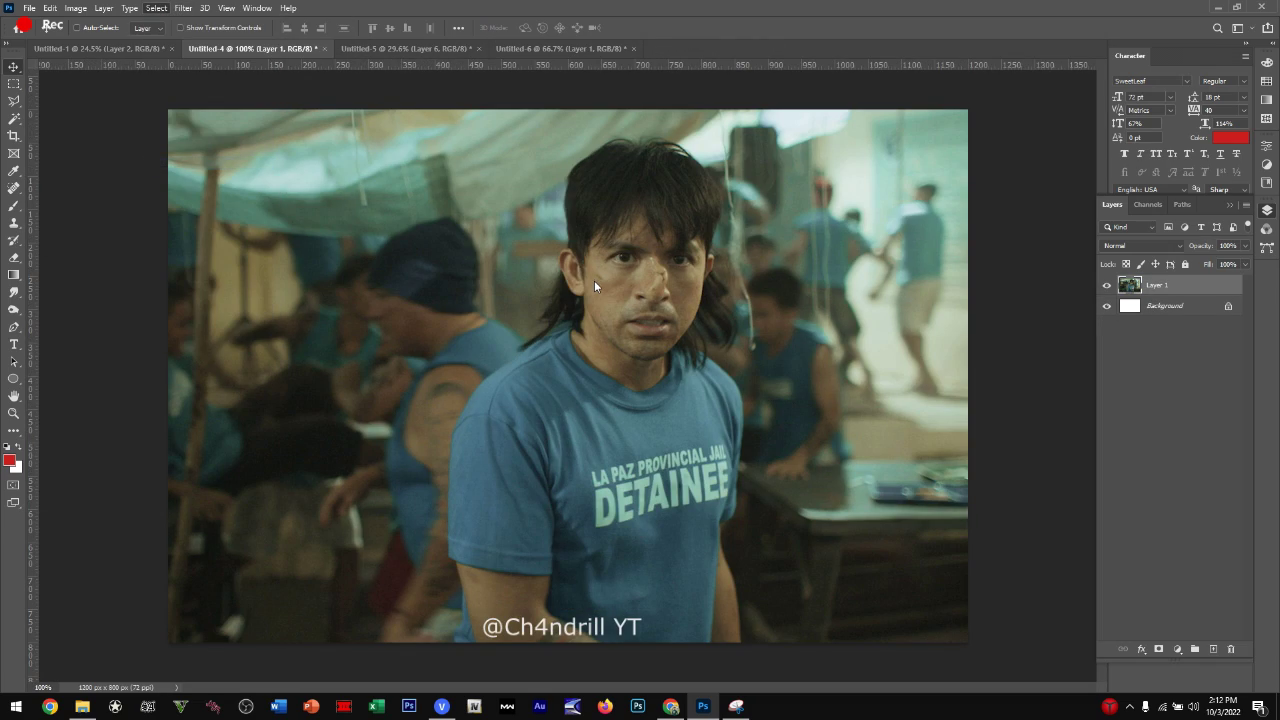
{"action": "key", "text": "ctrl+w"}
{"action": "left_click", "coordinate": [634, 262]}
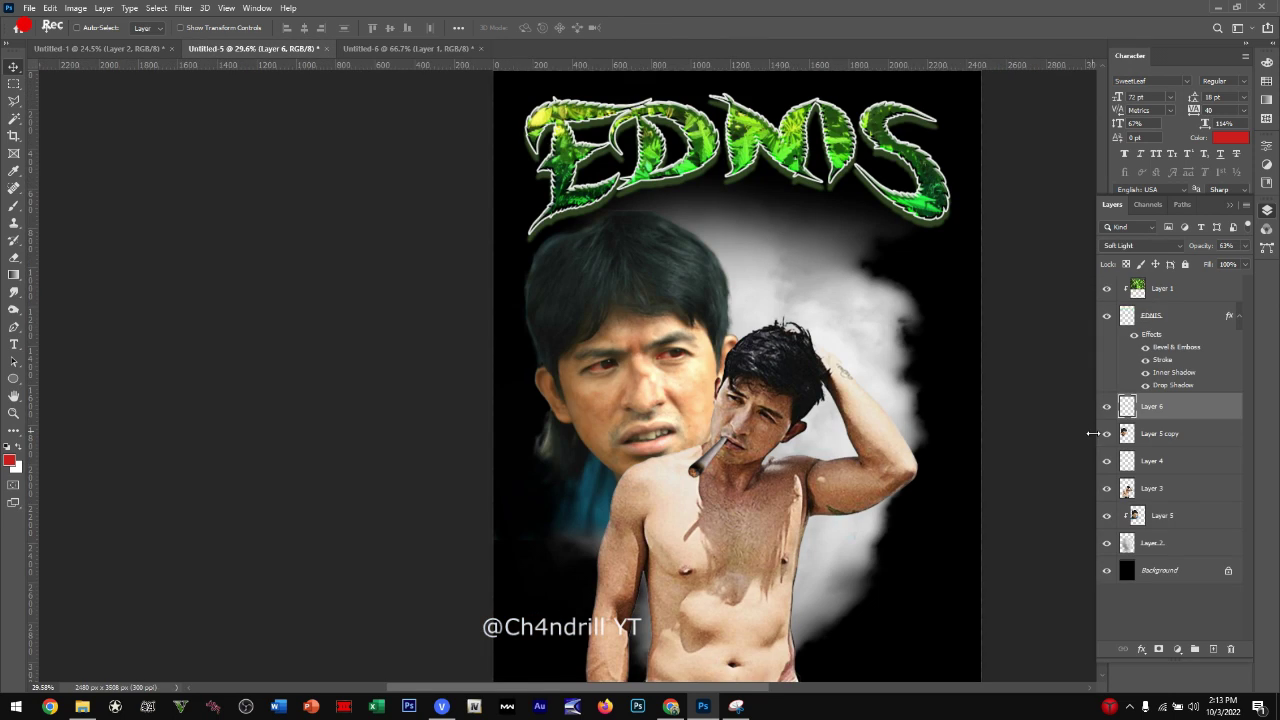
Step: Enlarge the second man's face on Layer 7 behind the shirtless man
{"action": "key", "text": "ctrl+t"}
{"action": "left_click_drag", "start_coordinate": [855, 630], "coordinate": [930, 560]}
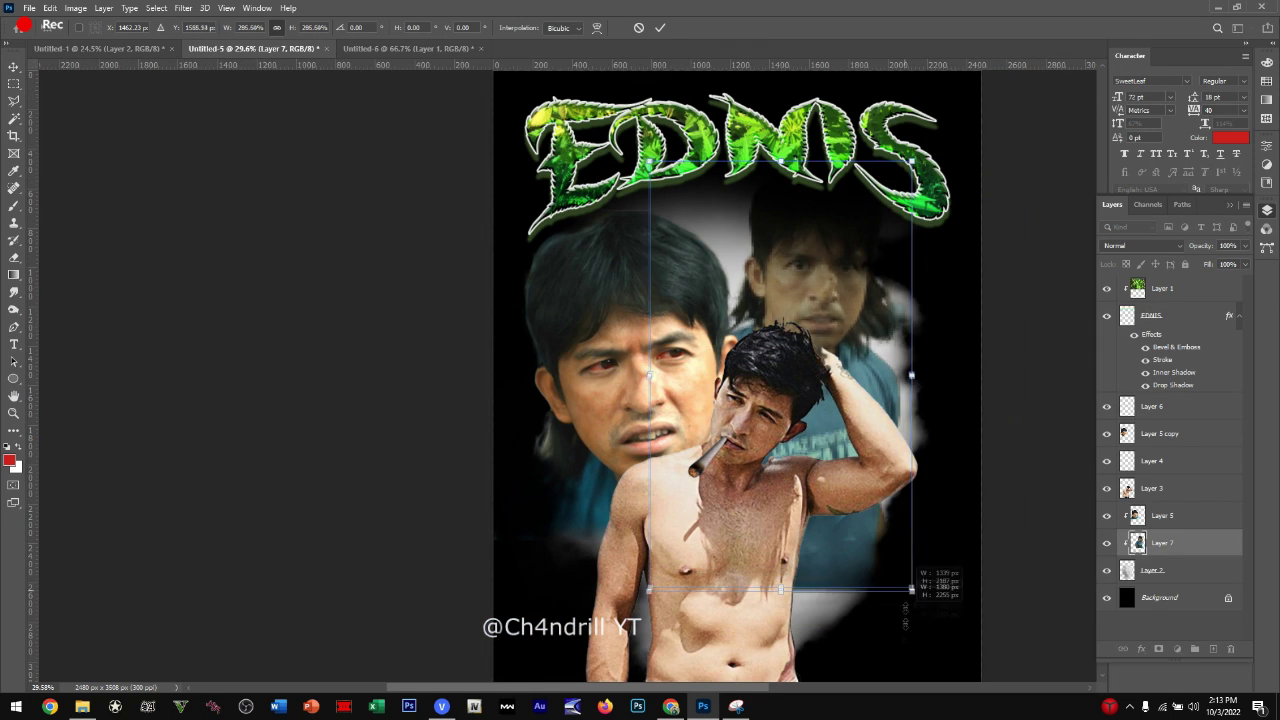
{"action": "left_click_drag", "start_coordinate": [900, 470], "coordinate": [888, 488]}
{"action": "key", "text": "Return"}
Step: Duplicate Layer 7 to the top and delete the shirt area covering the shirtless man
{"action": "key", "text": "ctrl+j"}
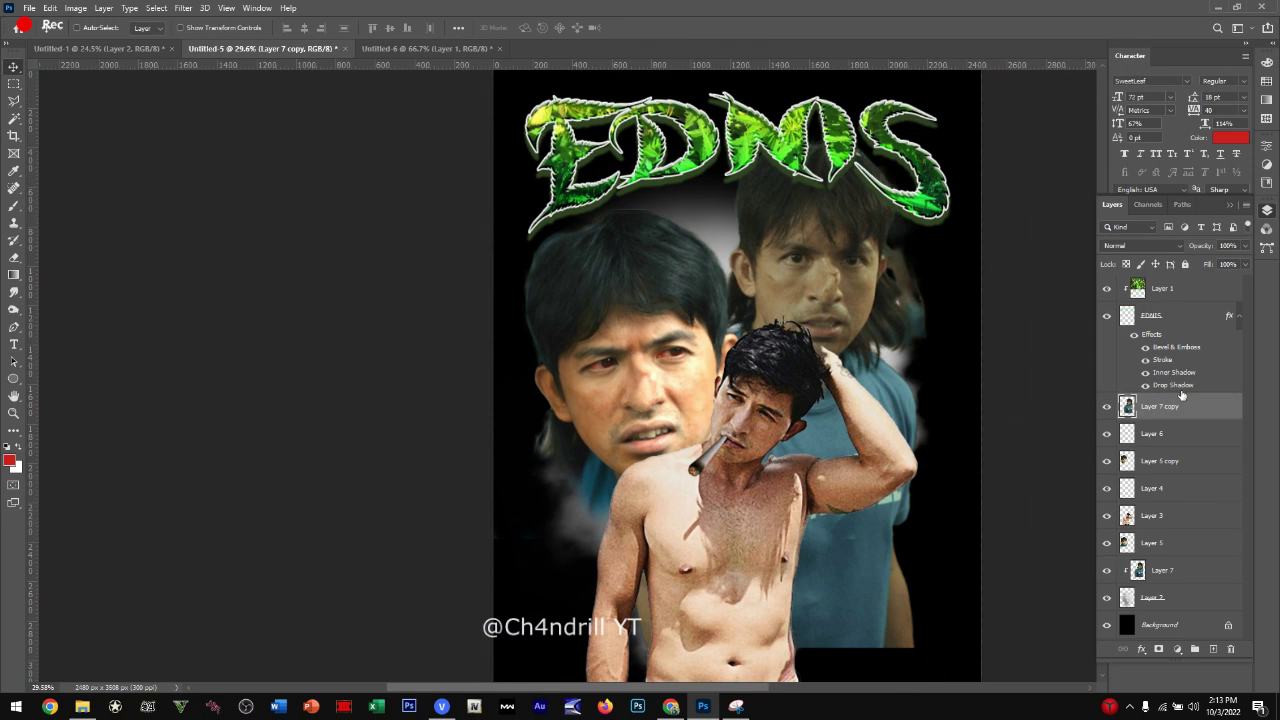
{"action": "left_click_drag", "start_coordinate": [1181, 396], "coordinate": [1179, 283]}
{"action": "key", "text": "Delete"}
{"action": "key", "text": "ctrl+d"}
{"action": "key", "text": "e"}
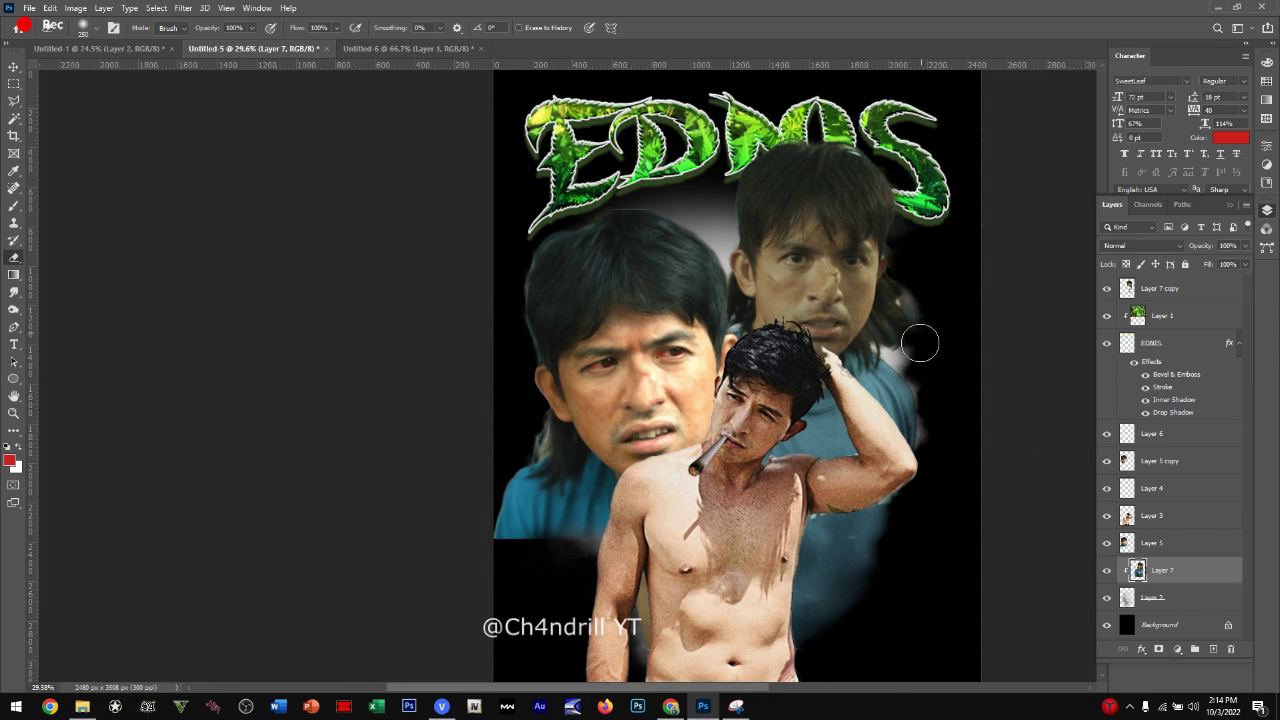
Step: Clip Layer 5 and Layer 3 to the layers below them
{"action": "right_click", "coordinate": [1155, 543]}
{"action": "left_click", "coordinate": [1040, 385]}
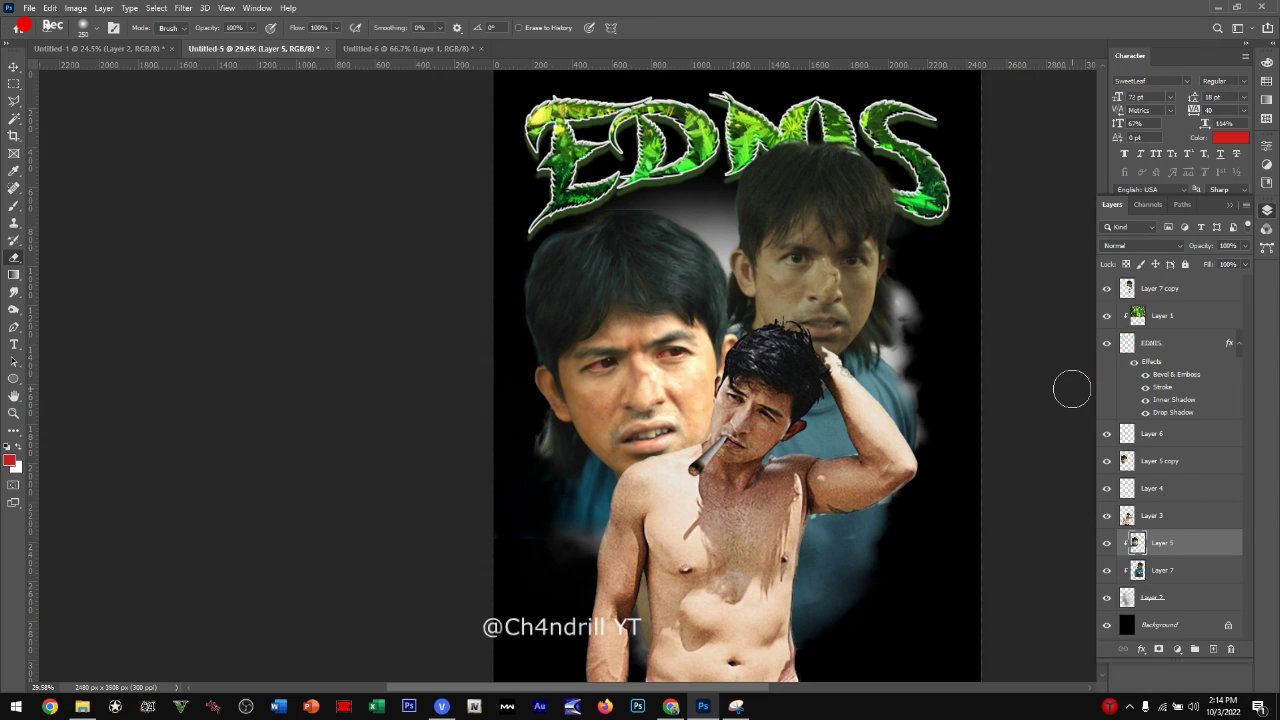
{"action": "scroll", "coordinate": [860, 400], "scroll_direction": "down", "scroll_amount": 2}
{"action": "left_click", "coordinate": [1197, 290]}
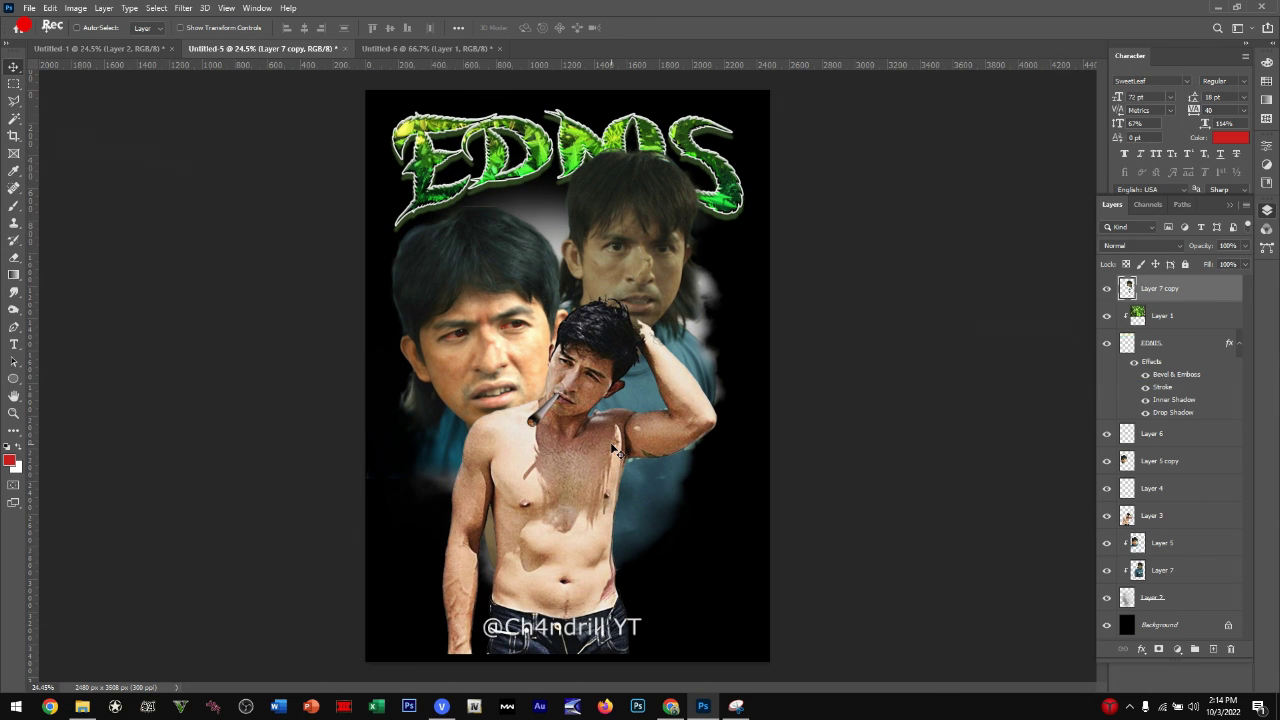
{"action": "right_click", "coordinate": [1160, 515]}
{"action": "left_click", "coordinate": [1045, 382]}
{"action": "scroll", "coordinate": [645, 252], "scroll_direction": "up", "scroll_amount": 3}
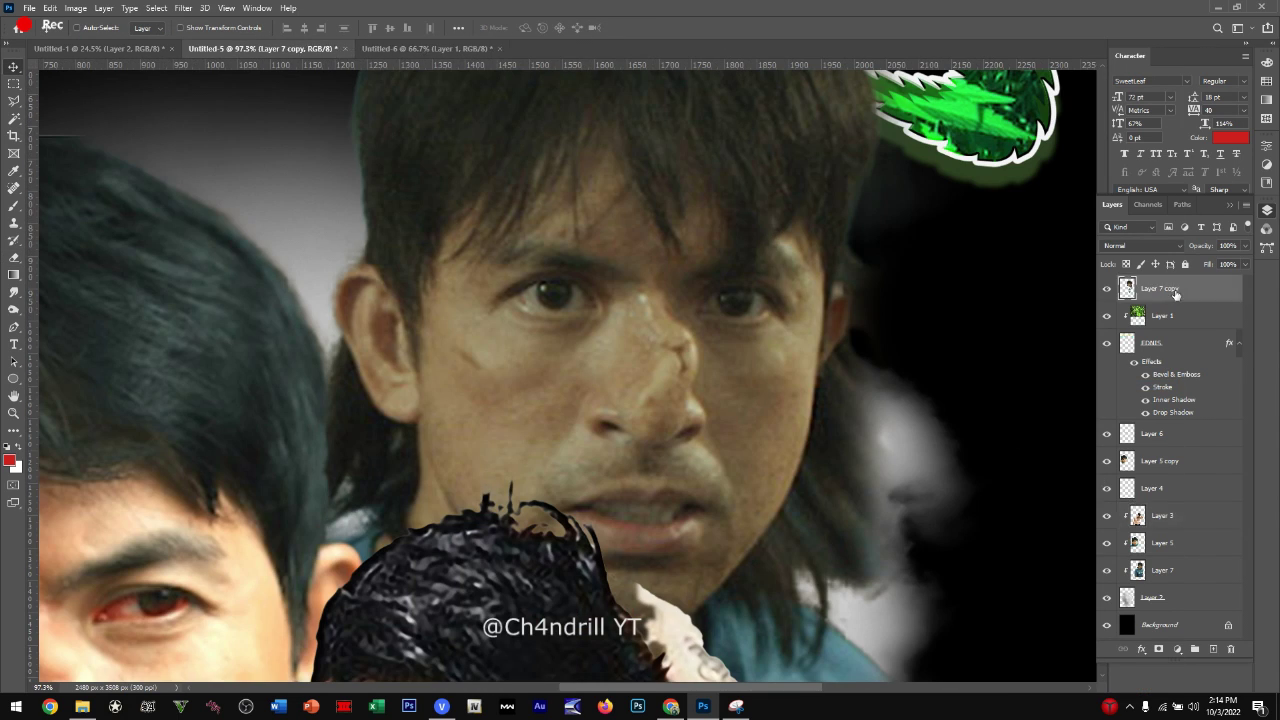
Step: Paint faint red eyes on new Layer 8, set to Soft Light at 15%
{"action": "key", "text": "ctrl+shift+alt+n"}
{"action": "scroll", "coordinate": [545, 412], "scroll_direction": "up", "scroll_amount": 2}
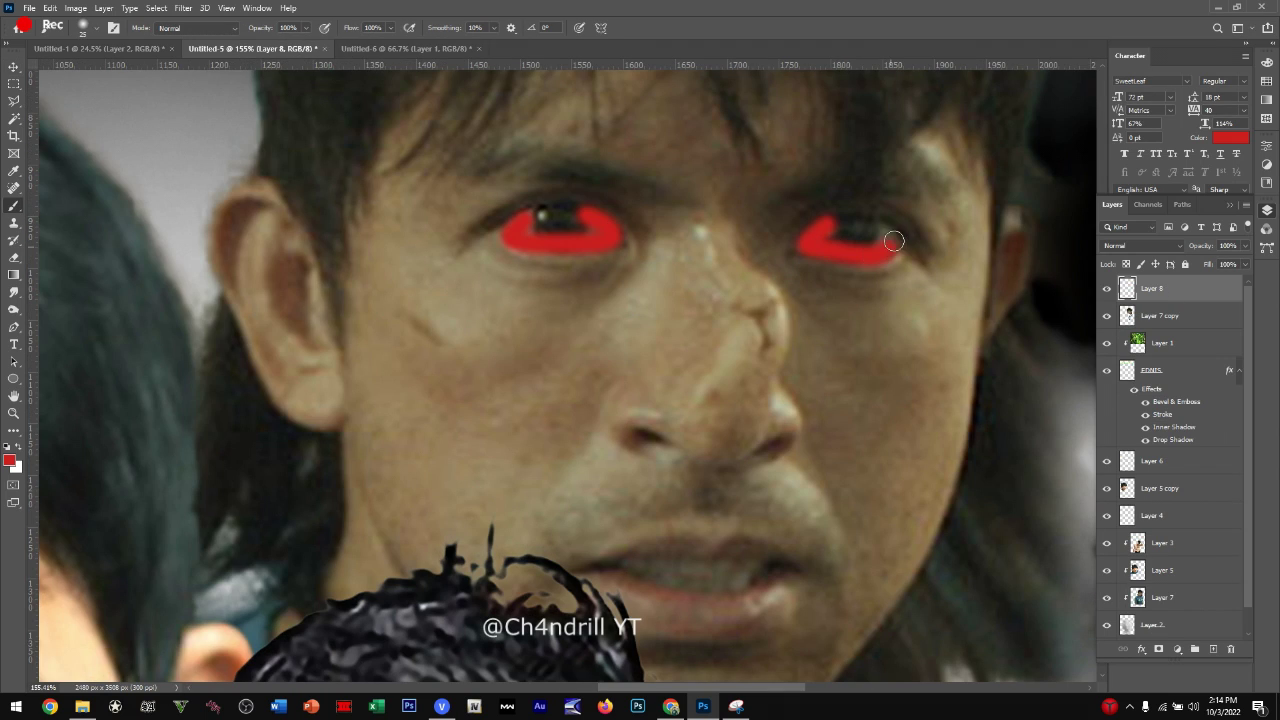
{"action": "left_click", "coordinate": [1140, 245]}
{"action": "left_click", "coordinate": [1140, 420]}
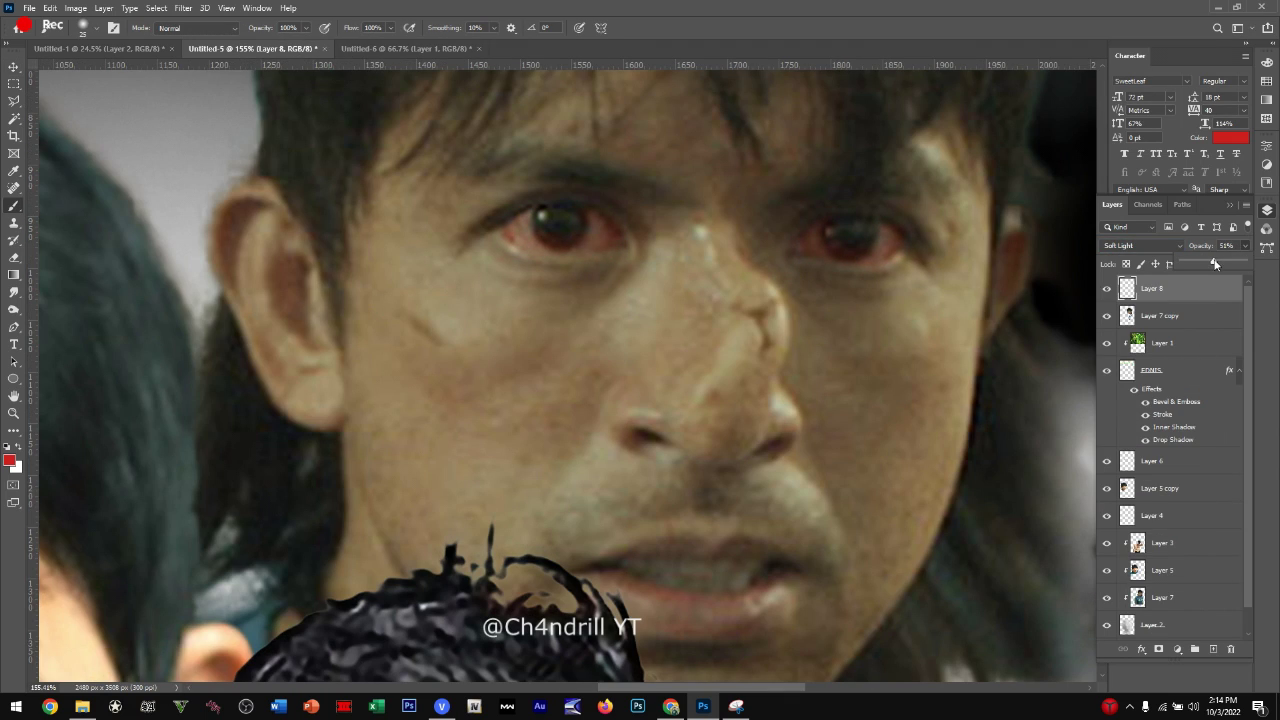
{"action": "scroll", "coordinate": [373, 524], "scroll_direction": "down", "scroll_amount": 7}
Step: Type the TRILLO title near the bottom of the poster and scale it up
{"action": "key", "text": "t"}
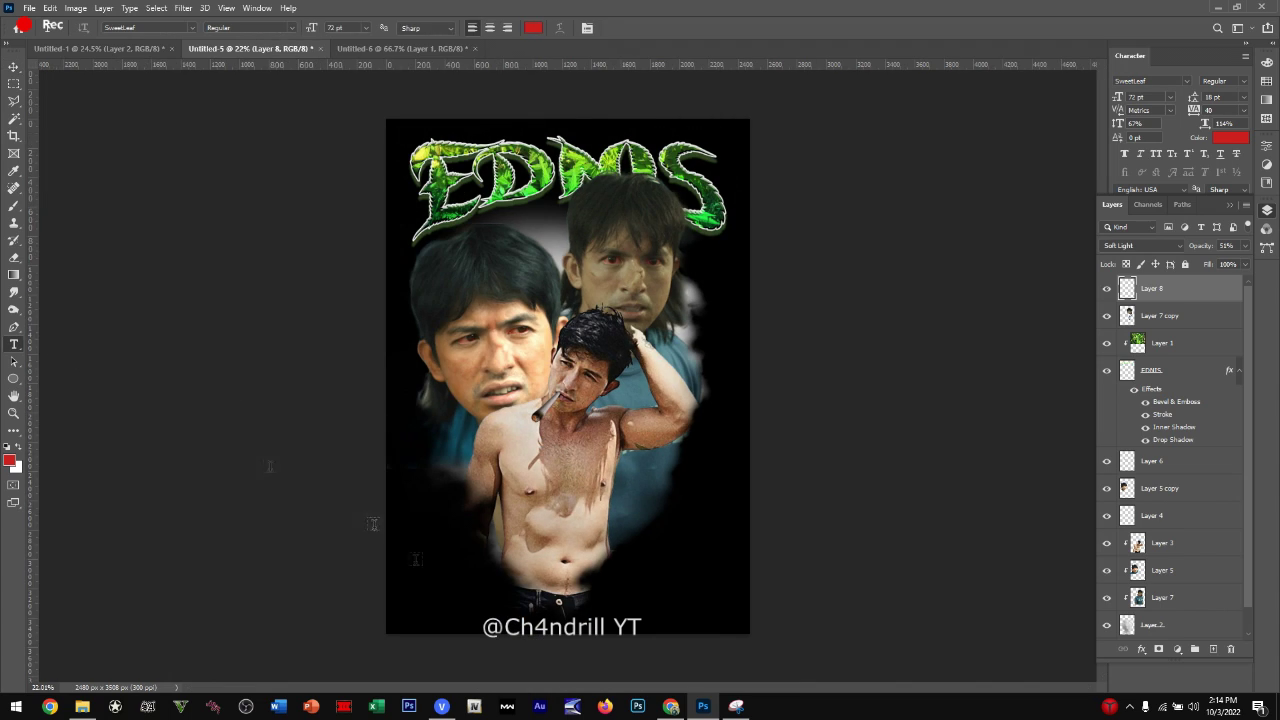
{"action": "left_click", "coordinate": [396, 577]}
{"action": "type", "text": "TRILLO"}
{"action": "left_click_drag", "start_coordinate": [548, 552], "coordinate": [740, 495]}
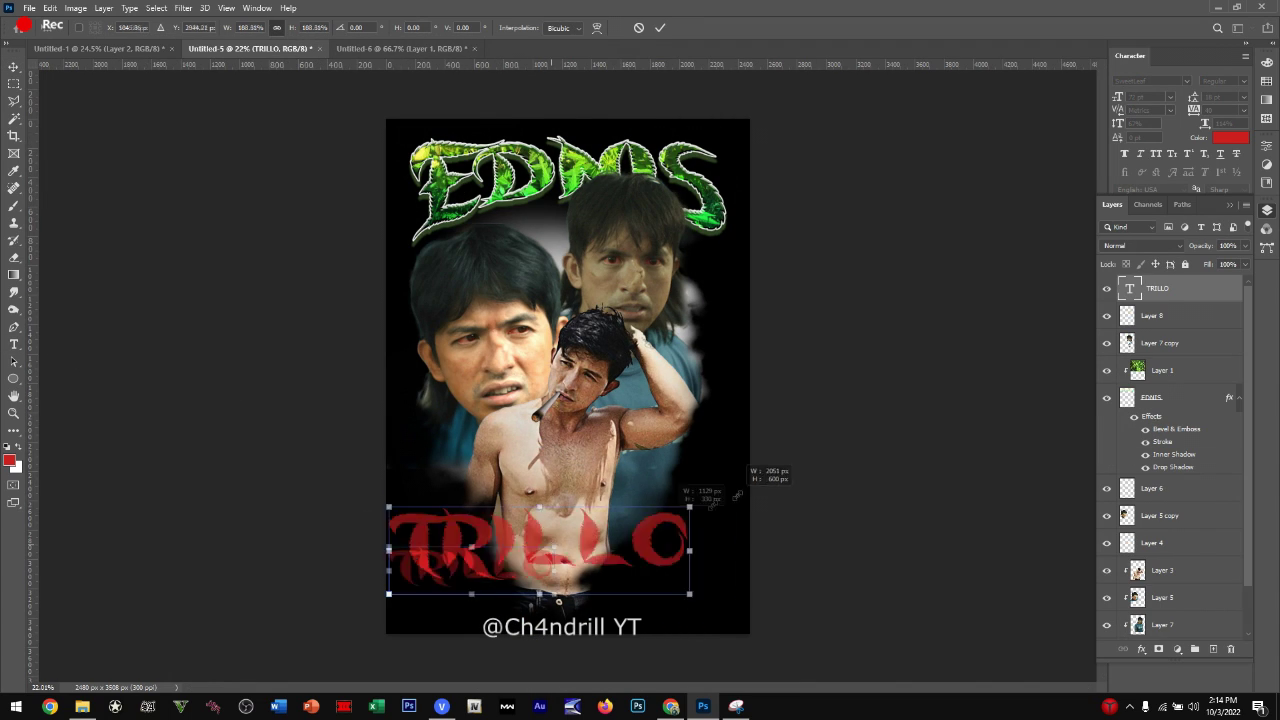
{"action": "key", "text": "ctrl+a"}
Step: Warp TRILLO with the Arc style and stretch it taller across the poster bottom
{"action": "left_click", "coordinate": [560, 27]}
{"action": "left_click", "coordinate": [914, 357]}
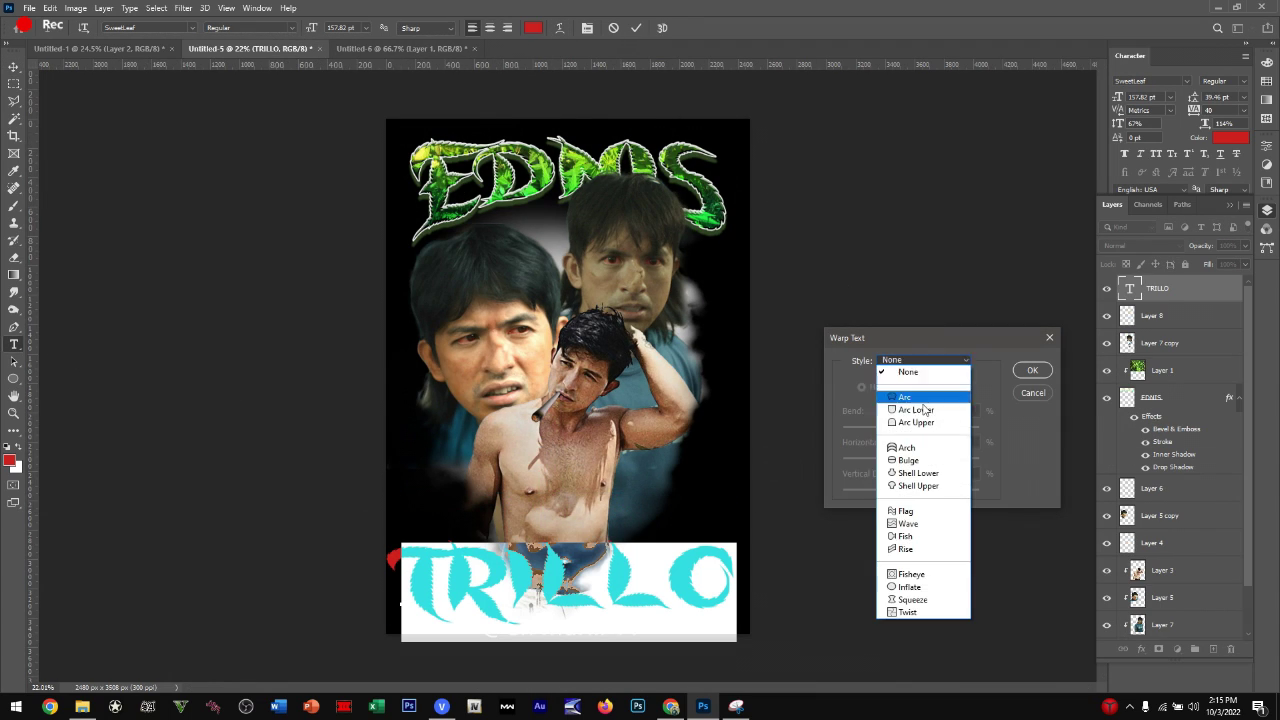
{"action": "left_click", "coordinate": [914, 391]}
{"action": "left_click", "coordinate": [1031, 369]}
{"action": "key", "text": "ctrl+t"}
{"action": "left_click_drag", "start_coordinate": [563, 537], "coordinate": [563, 497]}
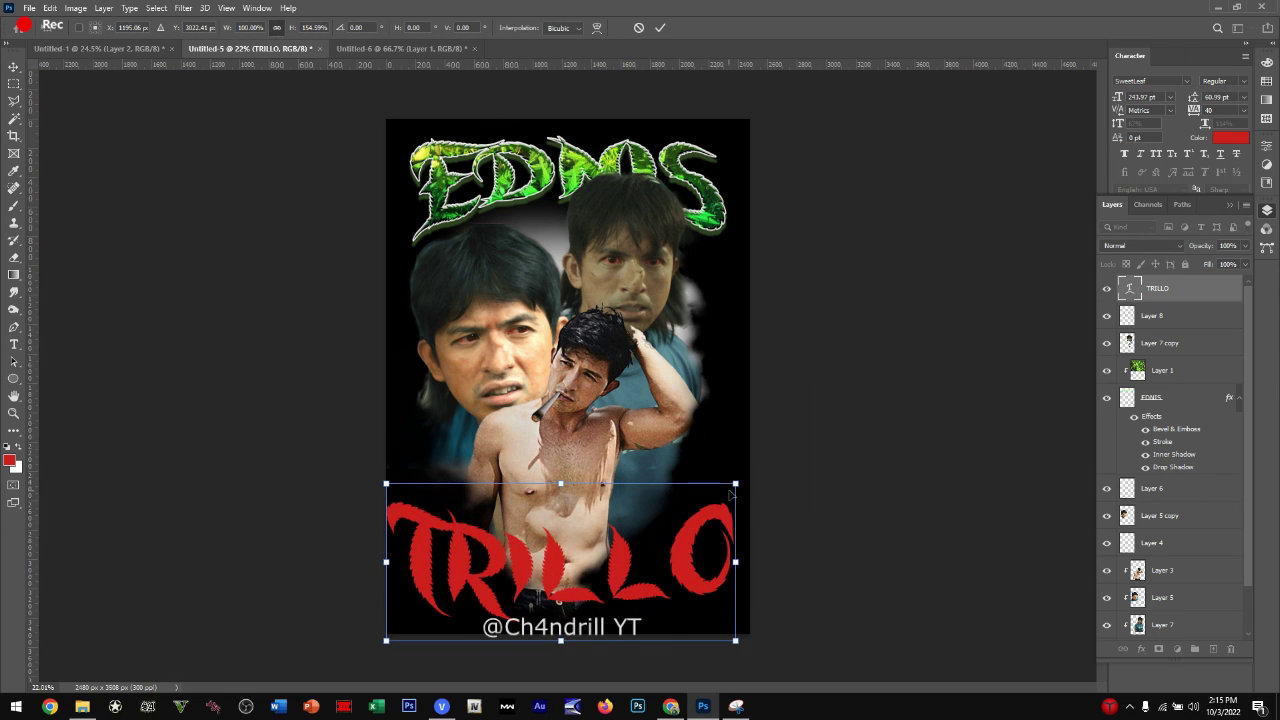
{"action": "key", "text": "Return"}
Step: Paste the EDMS style onto TRILLO, then clear it and try a yellow-green gradient overlay
{"action": "right_click", "coordinate": [1155, 397]}
{"action": "left_click", "coordinate": [1066, 432]}
{"action": "right_click", "coordinate": [1155, 288]}
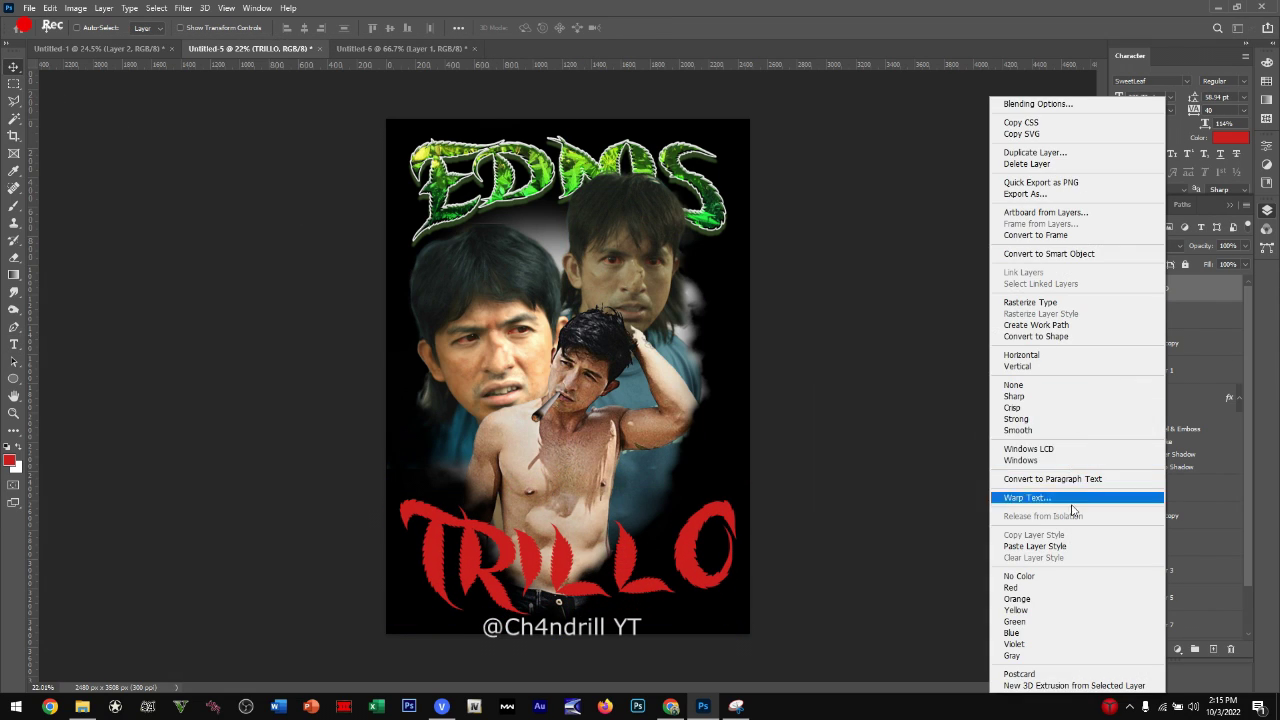
{"action": "left_click", "coordinate": [1074, 502]}
{"action": "double_click", "coordinate": [1152, 306]}
{"action": "key", "text": "Escape"}
{"action": "right_click", "coordinate": [1120, 290]}
{"action": "left_click", "coordinate": [1125, 557]}
{"action": "double_click", "coordinate": [1200, 288]}
{"action": "left_click", "coordinate": [839, 505]}
{"action": "key", "text": "Return"}
Step: Paste the EDMS bevel, stroke and shadow style onto TRILLO again
{"action": "right_click", "coordinate": [1155, 288]}
{"action": "key", "text": "Escape"}
{"action": "right_click", "coordinate": [1160, 402]}
{"action": "left_click", "coordinate": [1016, 433]}
{"action": "right_click", "coordinate": [1155, 288]}
{"action": "left_click", "coordinate": [1083, 441]}
Step: Move the leaf texture copy above TRILLO and clip it to the letters
{"action": "left_click_drag", "start_coordinate": [1160, 432], "coordinate": [1160, 285]}
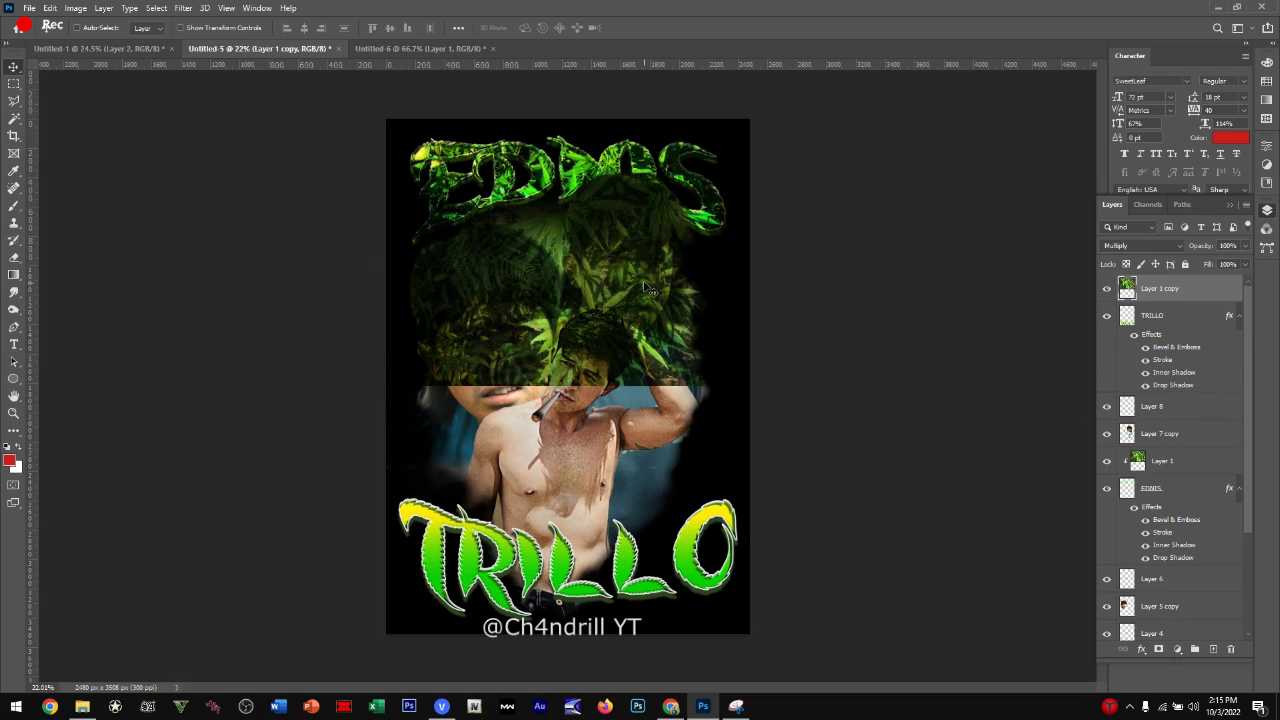
{"action": "left_click_drag", "start_coordinate": [560, 250], "coordinate": [560, 480]}
{"action": "right_click", "coordinate": [1160, 288]}
{"action": "left_click", "coordinate": [1030, 395]}
{"action": "left_click_drag", "start_coordinate": [690, 485], "coordinate": [705, 505]}
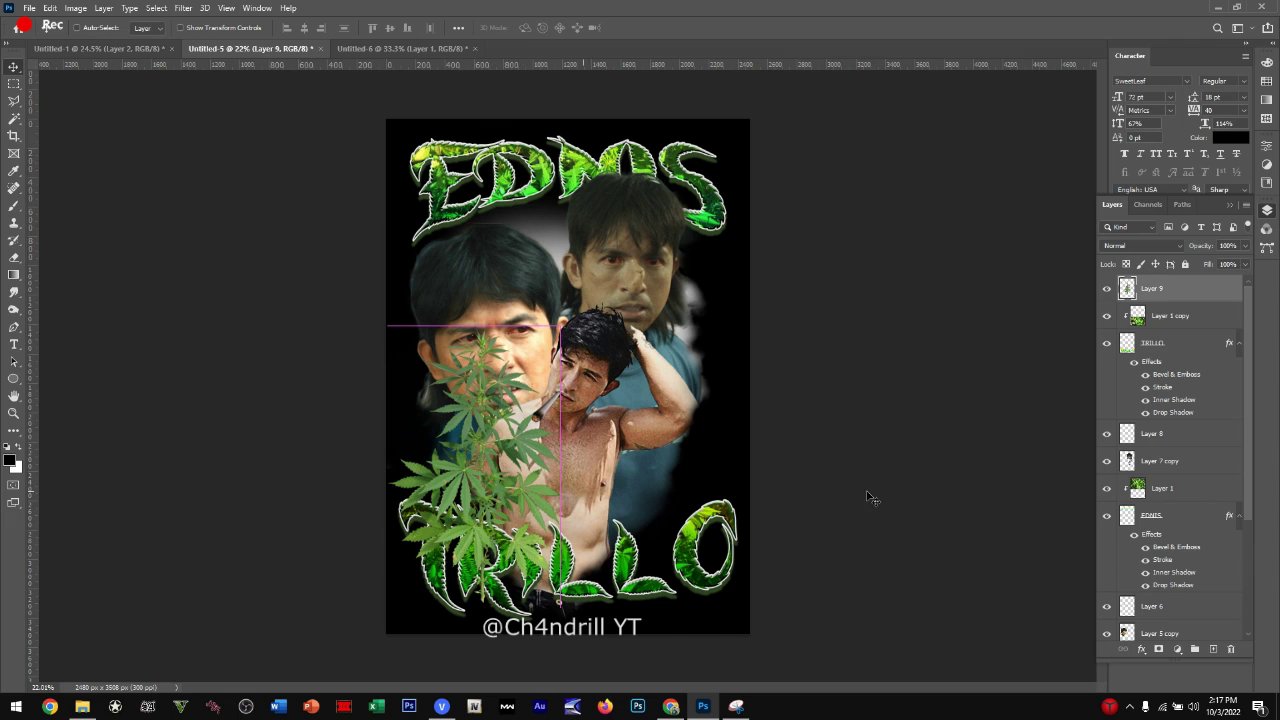
Step: Place the cannabis leaf below Layer 8, rotate it onto the left side, and warp it into a curve
{"action": "left_click_drag", "start_coordinate": [1160, 288], "coordinate": [1204, 416]}
{"action": "key", "text": "ctrl+t"}
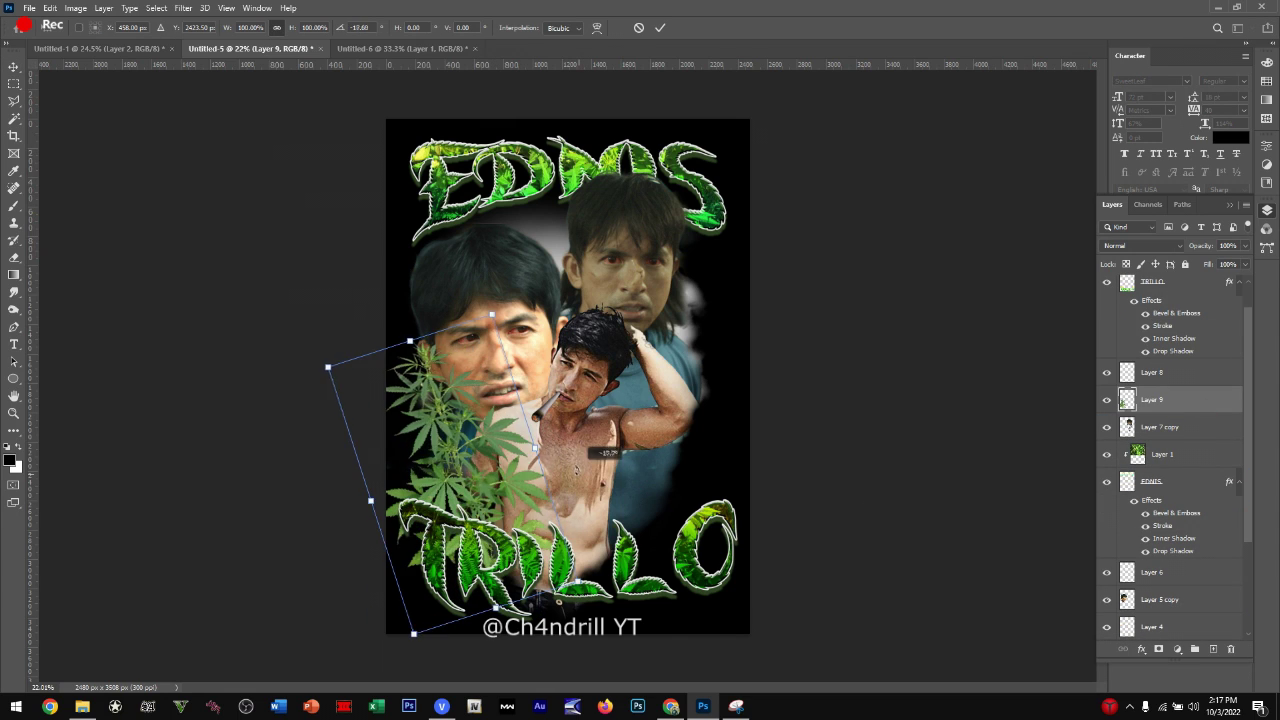
{"action": "left_click_drag", "start_coordinate": [440, 400], "coordinate": [510, 428]}
{"action": "scroll", "coordinate": [510, 428], "scroll_direction": "up", "scroll_amount": 3}
{"action": "left_click", "coordinate": [50, 8]}
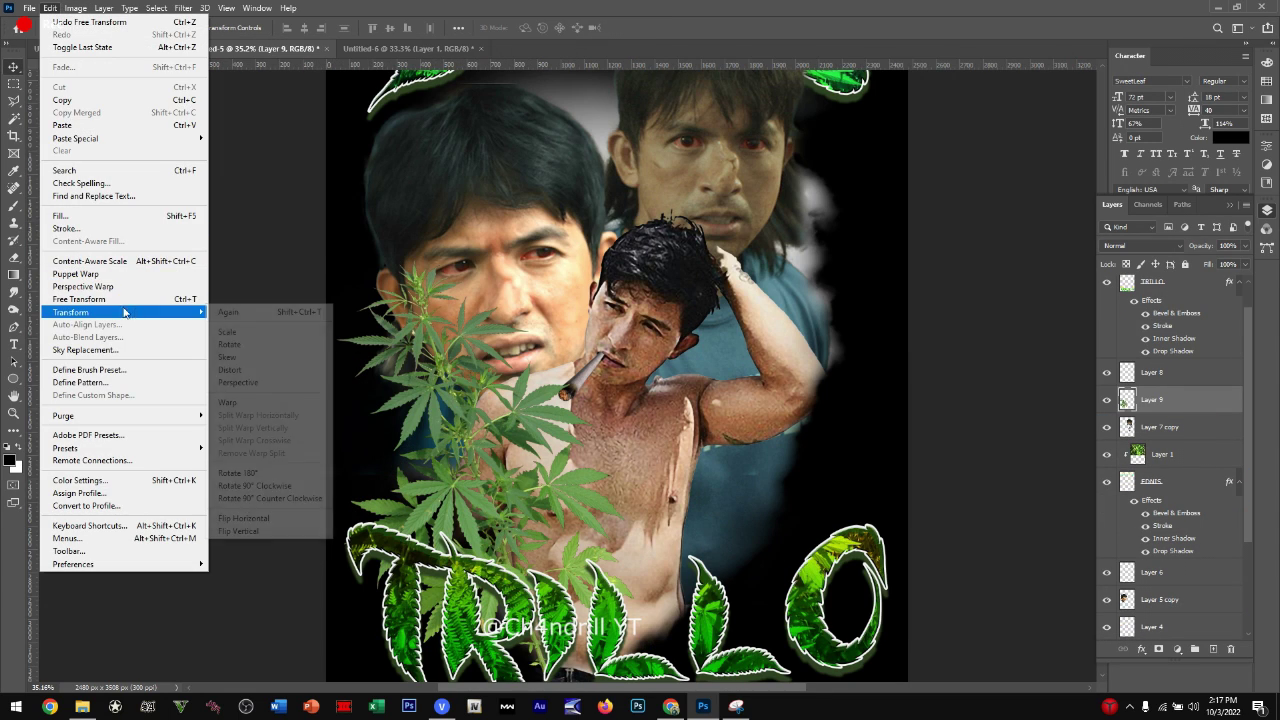
{"action": "left_click", "coordinate": [260, 406]}
{"action": "mouse_move", "coordinate": [424, 398]}
{"action": "left_mouse_down"}
{"action": "mouse_move", "coordinate": [428, 440]}
{"action": "mouse_move", "coordinate": [410, 465]}
{"action": "left_mouse_up"}
{"action": "key", "text": "Return"}
{"action": "scroll", "coordinate": [410, 465], "scroll_direction": "down", "scroll_amount": 2}
Step: Duplicate the leaf sprig, flip it horizontally onto the right side, and merge both leaves
{"action": "key", "text": "ctrl+j"}
{"action": "left_click", "coordinate": [50, 8]}
{"action": "left_click", "coordinate": [260, 471]}
{"action": "left_click_drag", "start_coordinate": [410, 330], "coordinate": [790, 380]}
{"action": "left_click", "coordinate": [1152, 427], "text": "shift"}
{"action": "right_click", "coordinate": [1157, 427]}
{"action": "left_click", "coordinate": [1082, 523]}
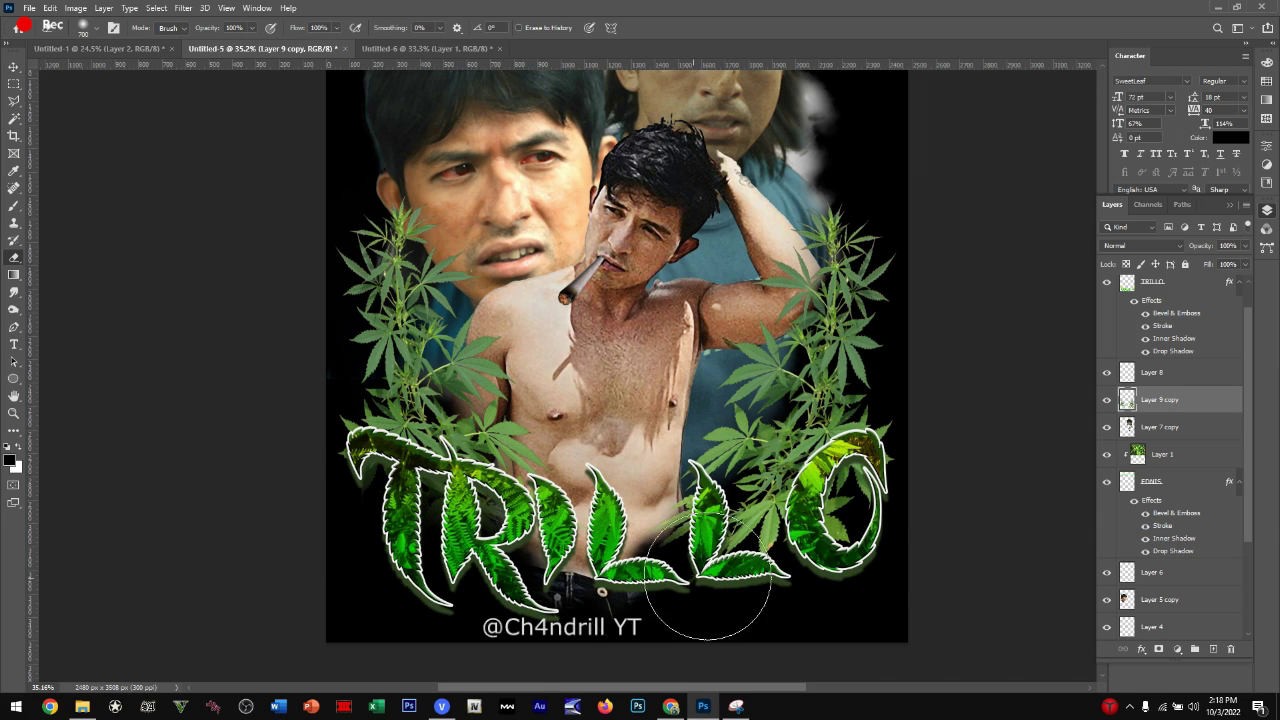
{"action": "scroll", "coordinate": [565, 630], "scroll_direction": "down", "scroll_amount": 2}
{"action": "left_click", "coordinate": [1140, 245]}
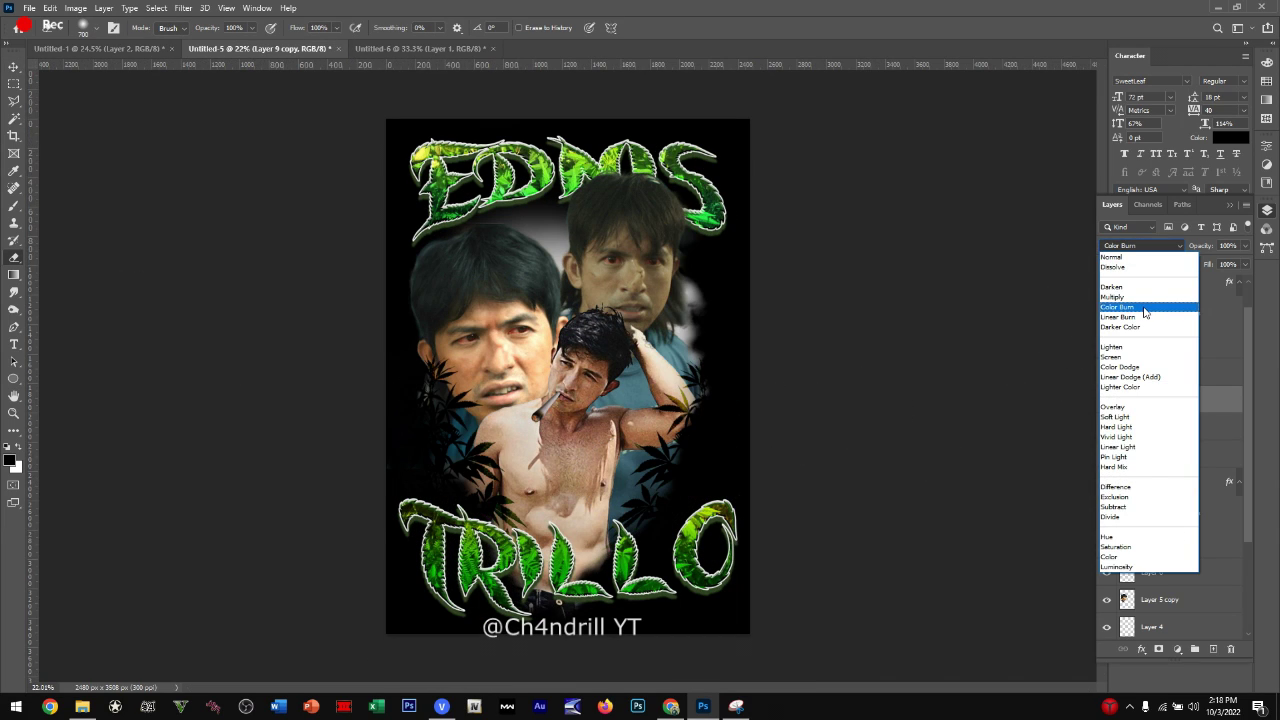
Step: Blend the leaves in Linear Light and delete the inverted selection to make the background transparent
{"action": "left_click", "coordinate": [1130, 447]}
{"action": "scroll", "coordinate": [1170, 450], "scroll_direction": "down", "scroll_amount": 1}
{"action": "key", "text": "m"}
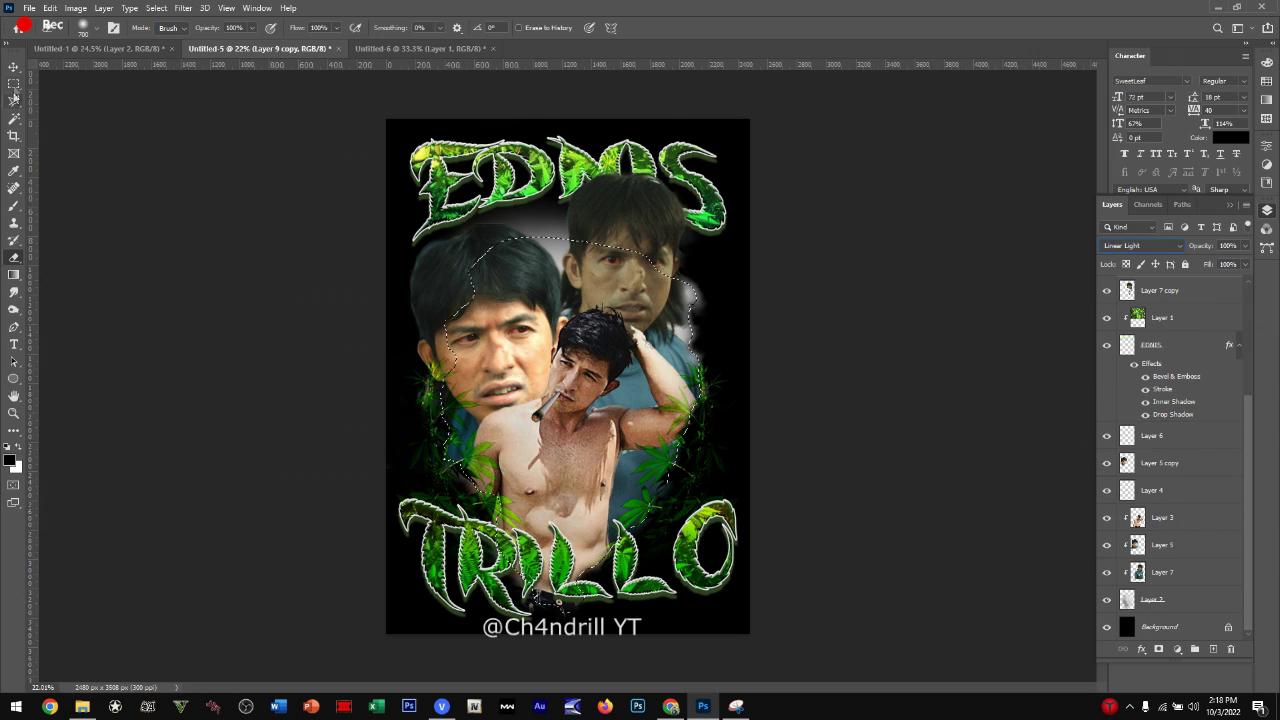
{"action": "right_click", "coordinate": [528, 234]}
{"action": "left_click", "coordinate": [560, 254]}
{"action": "scroll", "coordinate": [1170, 450], "scroll_direction": "up", "scroll_amount": 3}
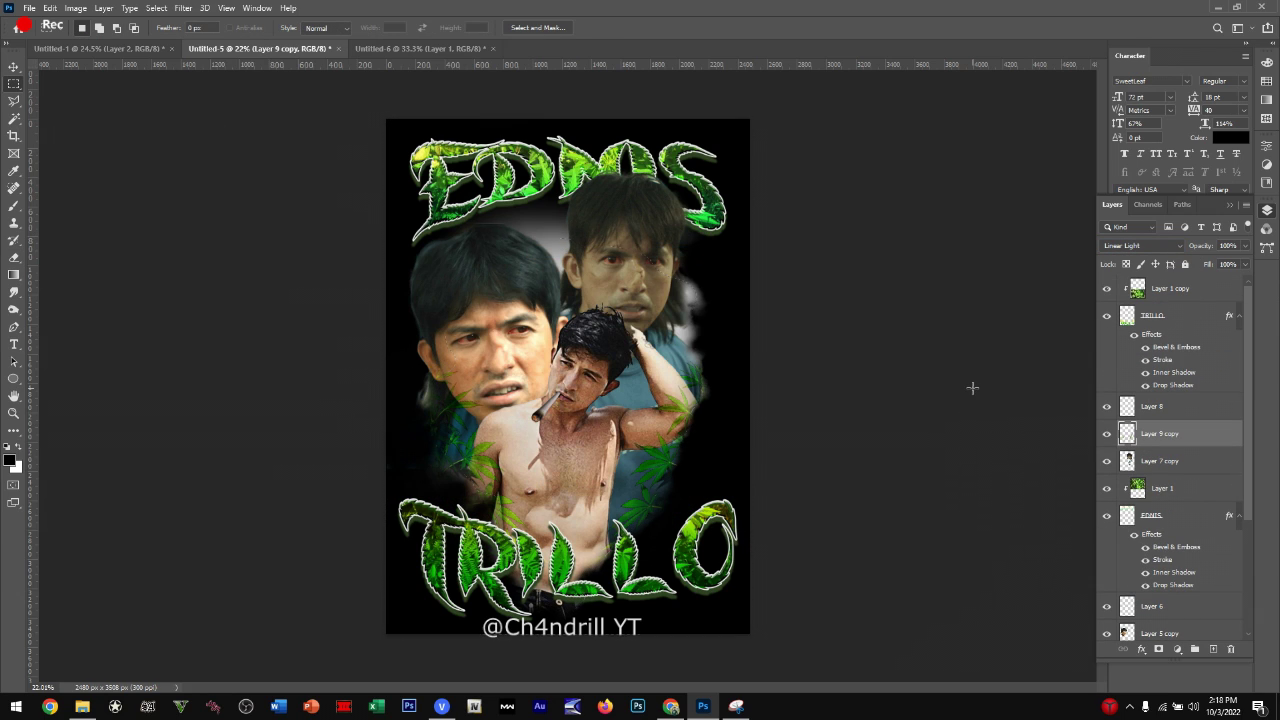
{"action": "key", "text": "Delete"}
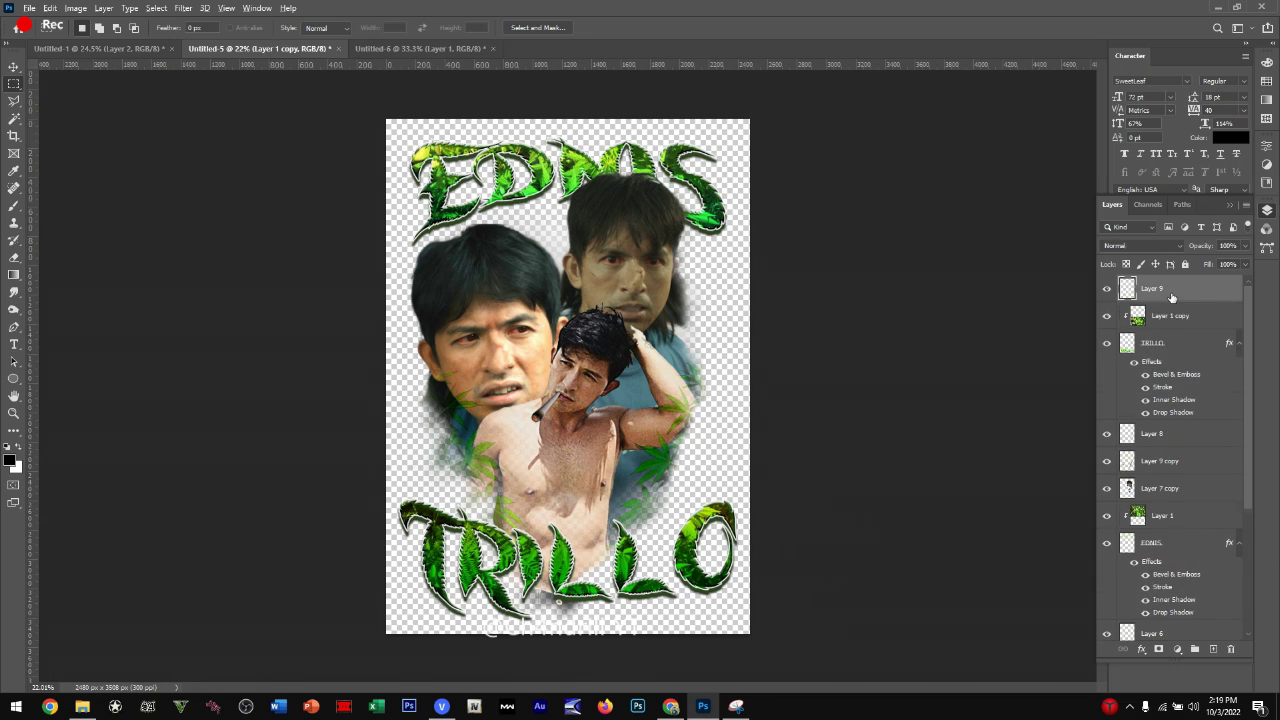
Step: Add a brown Gradient Map in Darker Color at 47% opacity, then stamp visible layers
{"action": "left_click", "coordinate": [1177, 649]}
{"action": "left_click", "coordinate": [1200, 631]}
{"action": "left_click", "coordinate": [1160, 190]}
{"action": "left_click", "coordinate": [975, 458]}
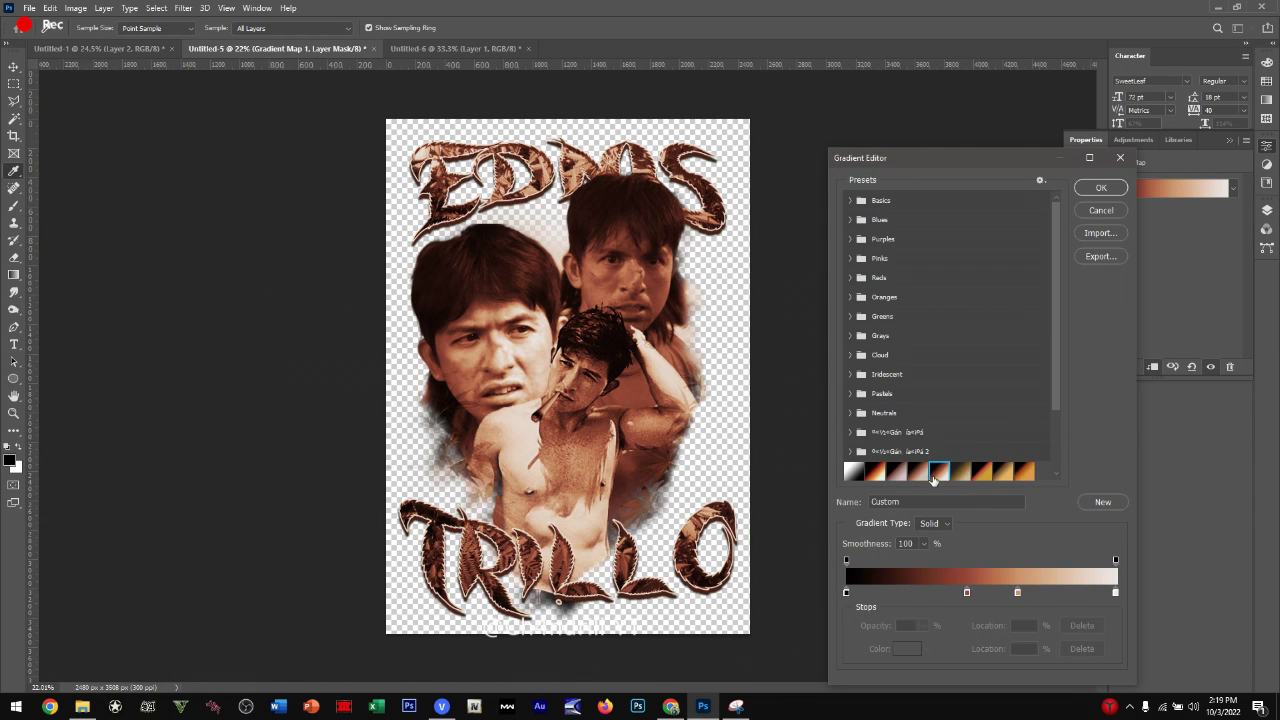
{"action": "left_click", "coordinate": [1097, 189]}
{"action": "left_click", "coordinate": [1140, 245]}
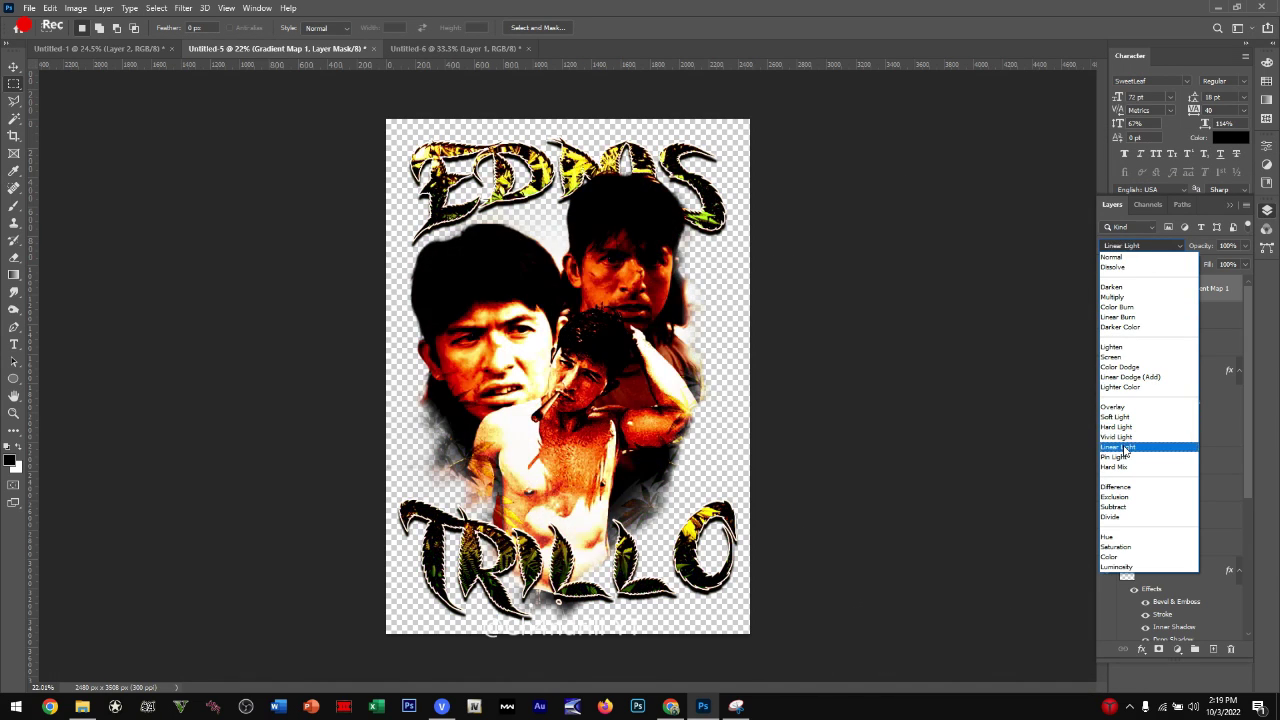
{"action": "left_click", "coordinate": [1120, 327]}
{"action": "left_click", "coordinate": [1245, 245]}
{"action": "left_click_drag", "start_coordinate": [1202, 262], "coordinate": [1211, 262]}
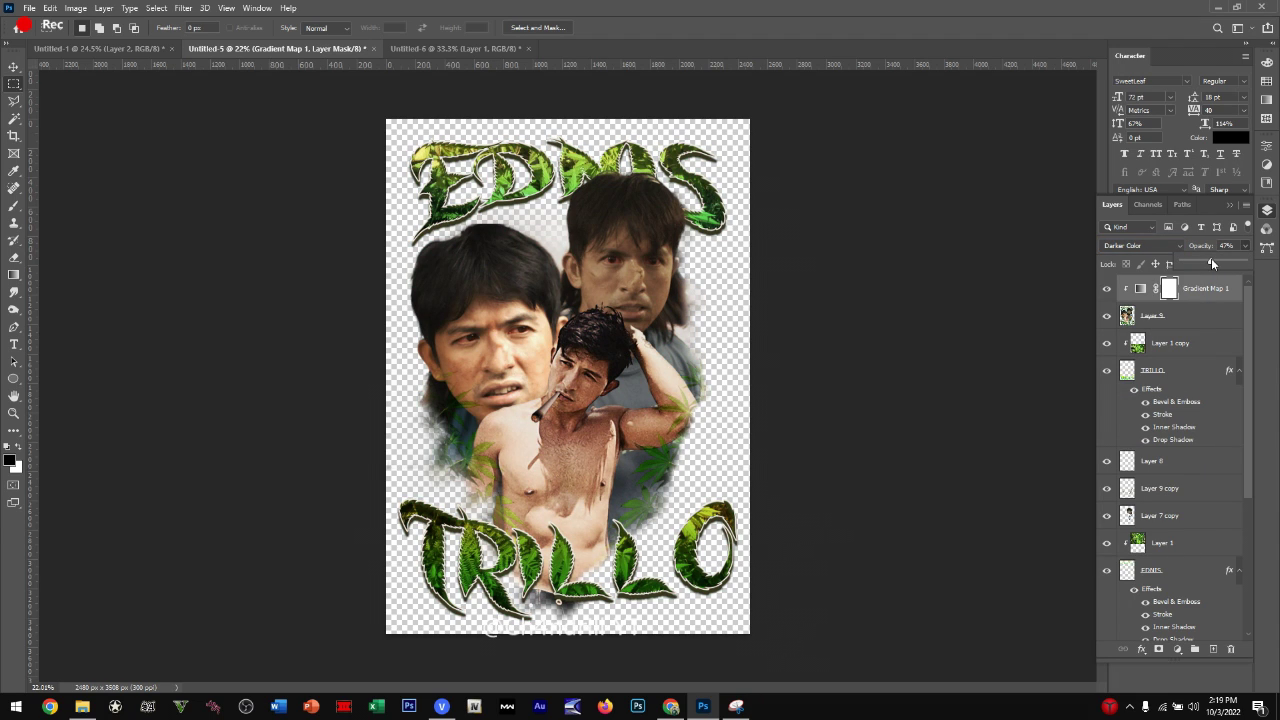
{"action": "key", "text": "ctrl+shift+alt+e"}
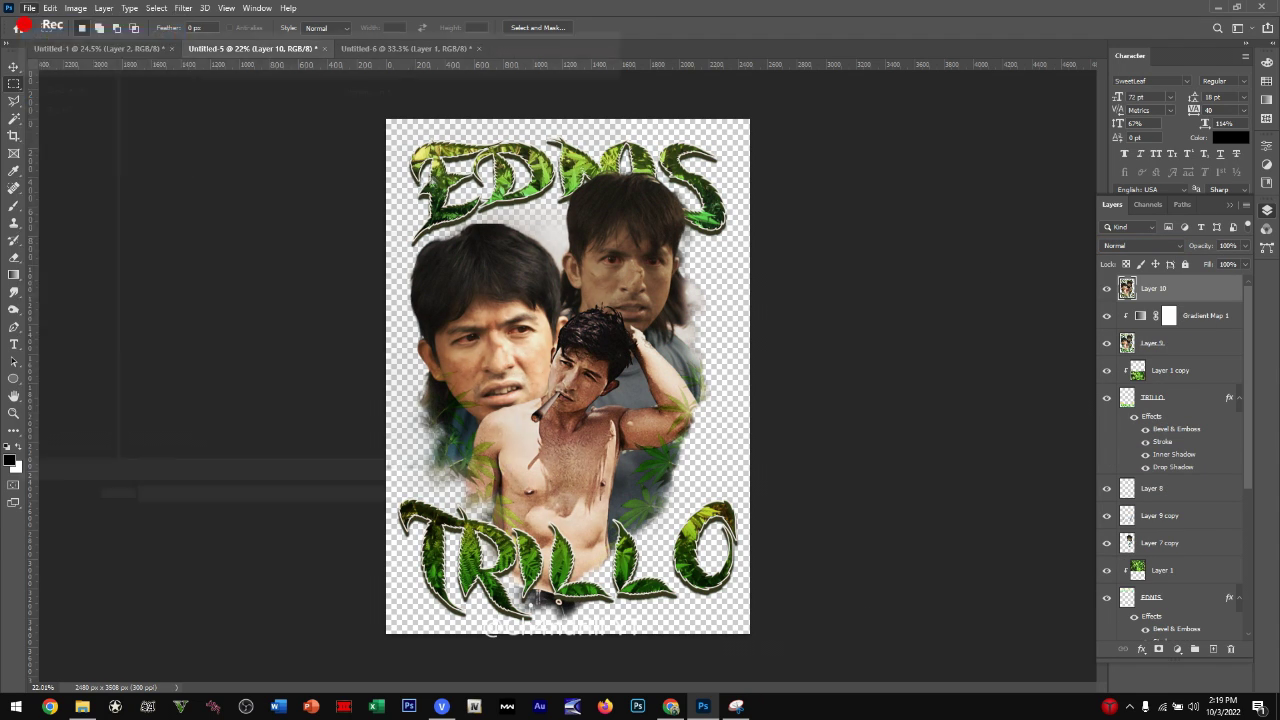
Step: Open texture 1.jpg from the Grunge Texture Pack and paste it into the poster
{"action": "key", "text": "ctrl+o"}
{"action": "left_click", "coordinate": [45, 306]}
{"action": "double_click", "coordinate": [306, 229]}
{"action": "double_click", "coordinate": [245, 140]}
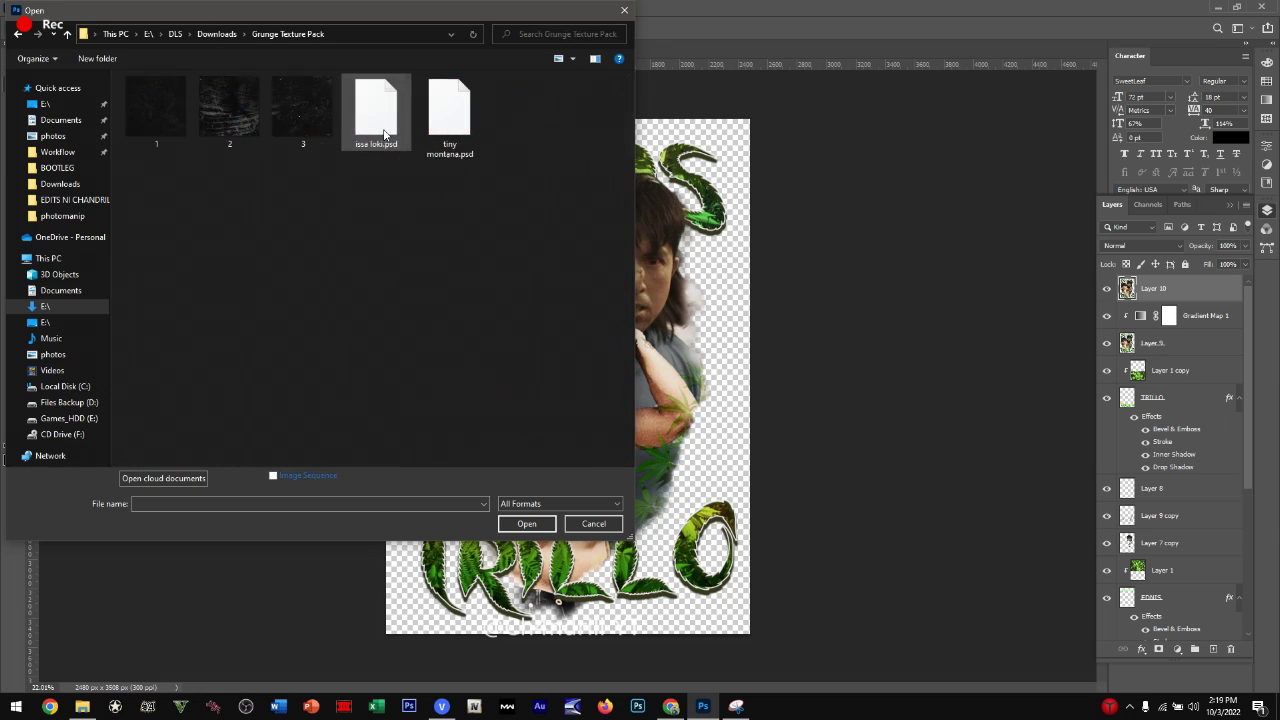
{"action": "double_click", "coordinate": [374, 109]}
{"action": "key", "text": "ctrl+c"}
{"action": "left_click", "coordinate": [576, 48]}
{"action": "key", "text": "ctrl+v"}
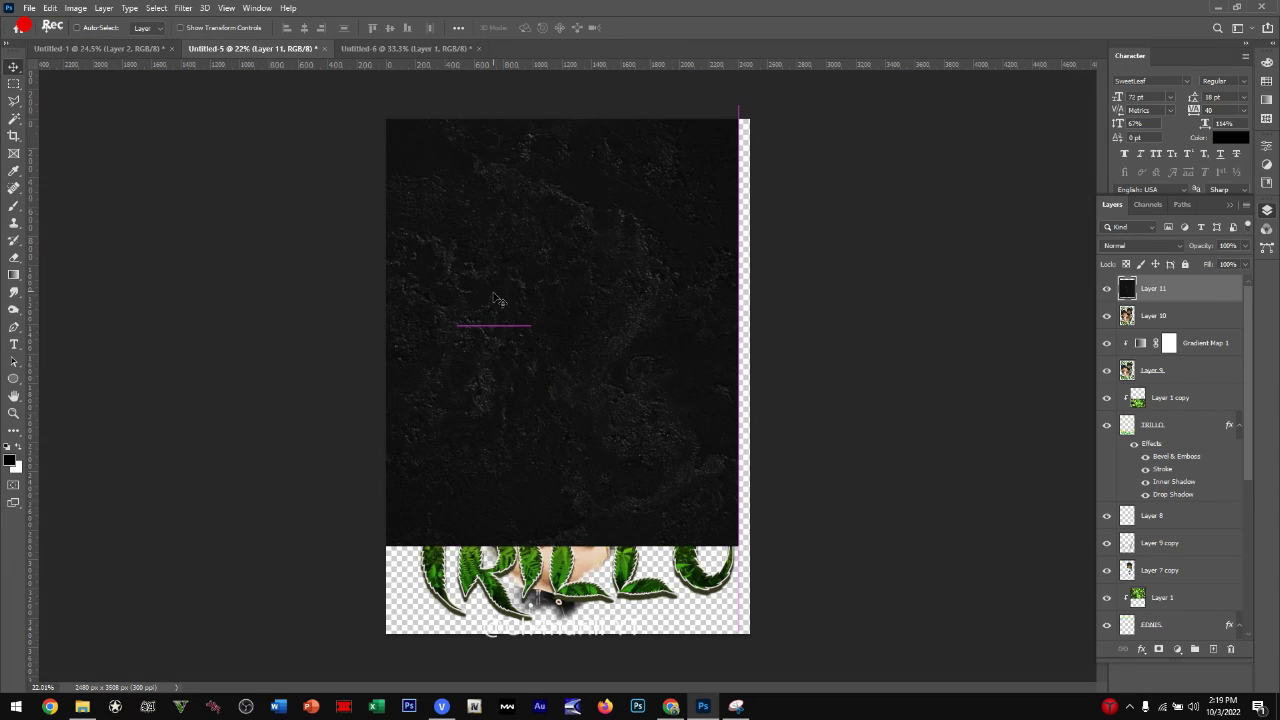
Step: Resize the grunge texture over the poster, clip it to the artwork, and blend it in Screen
{"action": "key", "text": "ctrl+t"}
{"action": "key", "text": "Return"}
{"action": "left_click", "coordinate": [1056, 385]}
{"action": "left_click", "coordinate": [1143, 245]}
{"action": "left_click", "coordinate": [1113, 363]}
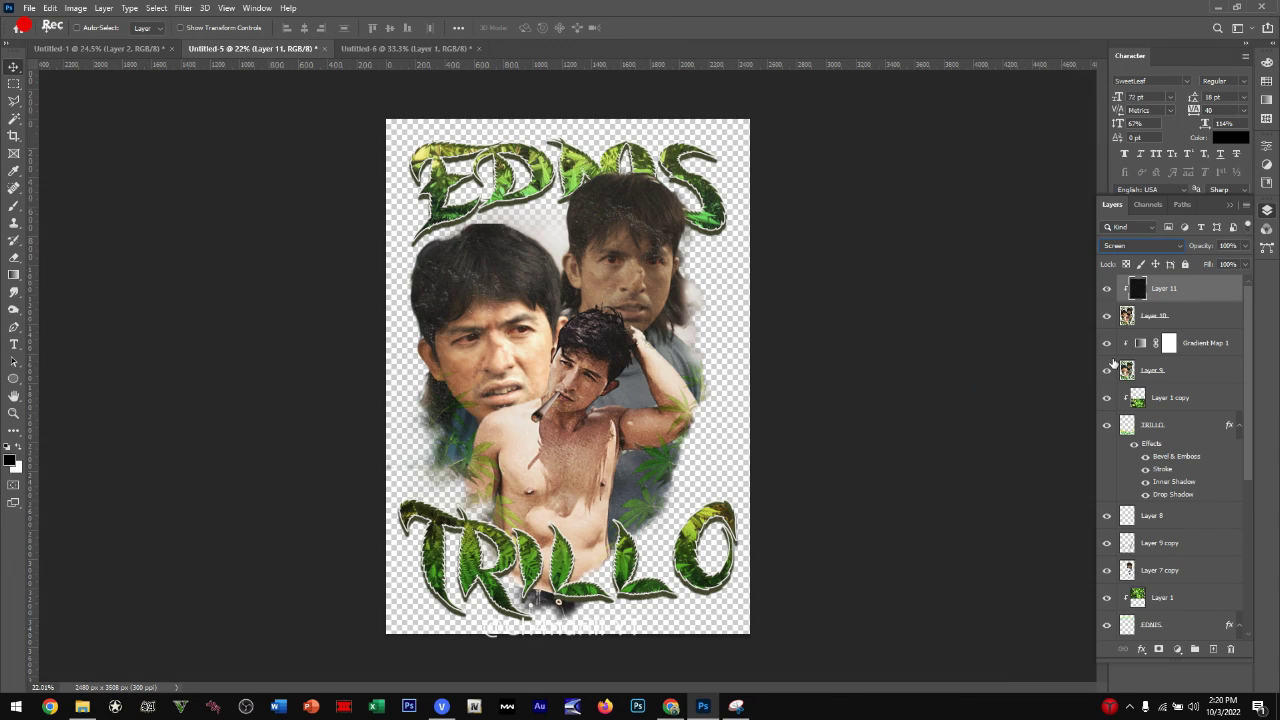
{"action": "left_click", "coordinate": [29, 8]}
Step: Open TSHIRT MOCK UP @.psd and scale the poster artwork down onto the black shirt's chest
{"action": "left_click", "coordinate": [266, 212]}
{"action": "double_click", "coordinate": [1141, 578]}
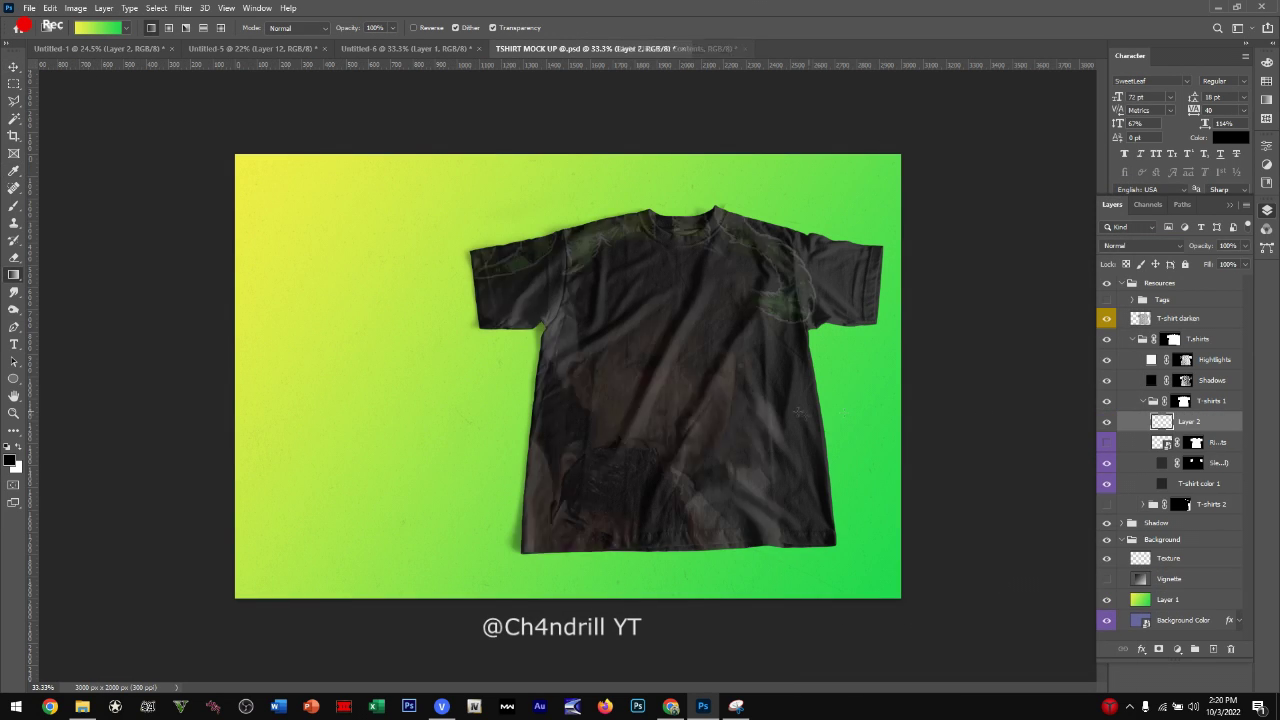
{"action": "left_click_drag", "start_coordinate": [758, 265], "coordinate": [763, 249]}
{"action": "left_click_drag", "start_coordinate": [725, 305], "coordinate": [730, 318]}
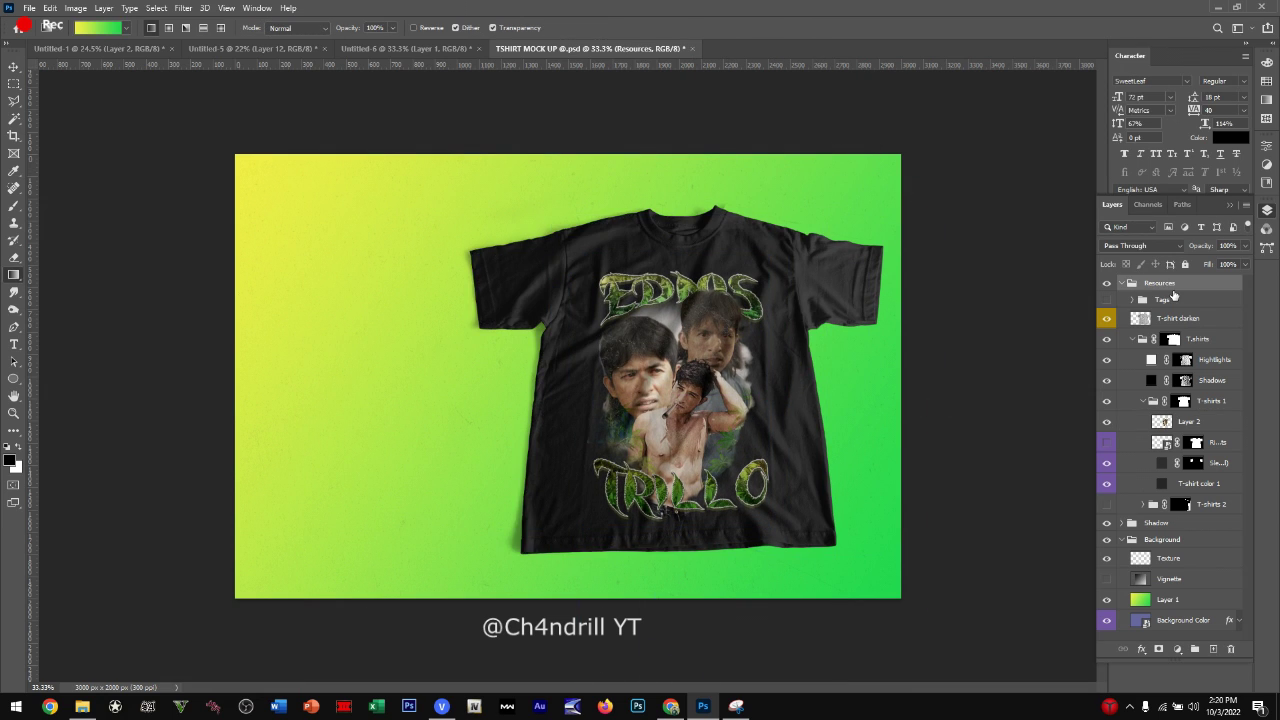